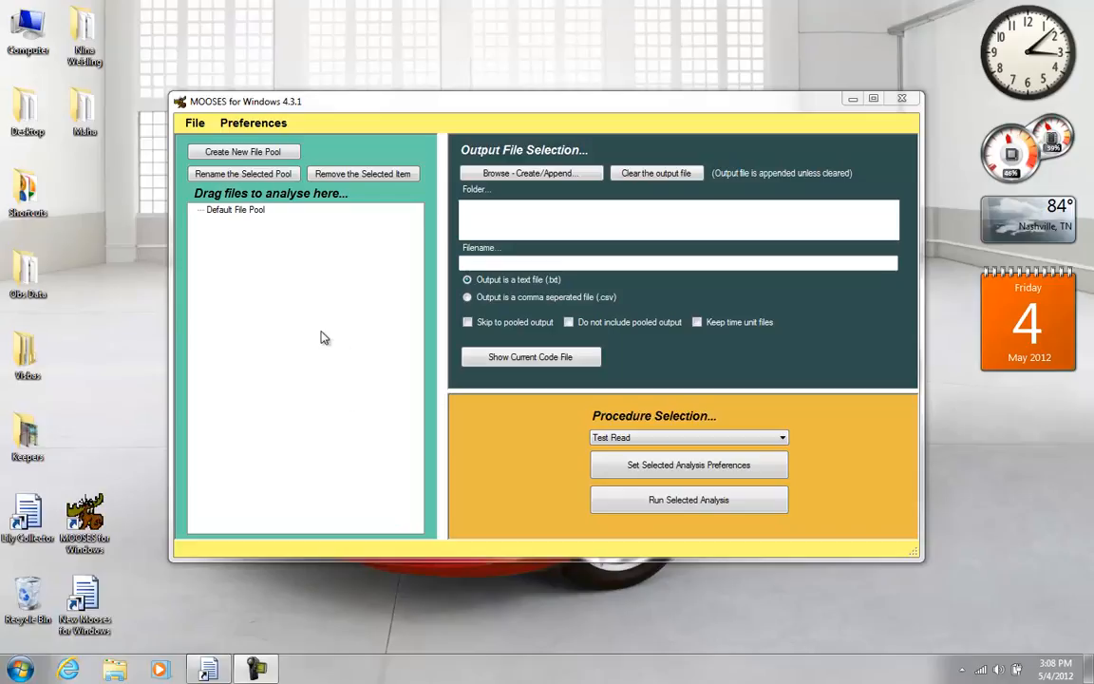
# Open the code file editor to examine the defined observation codes, and close it
pyautogui.click(342, 146)
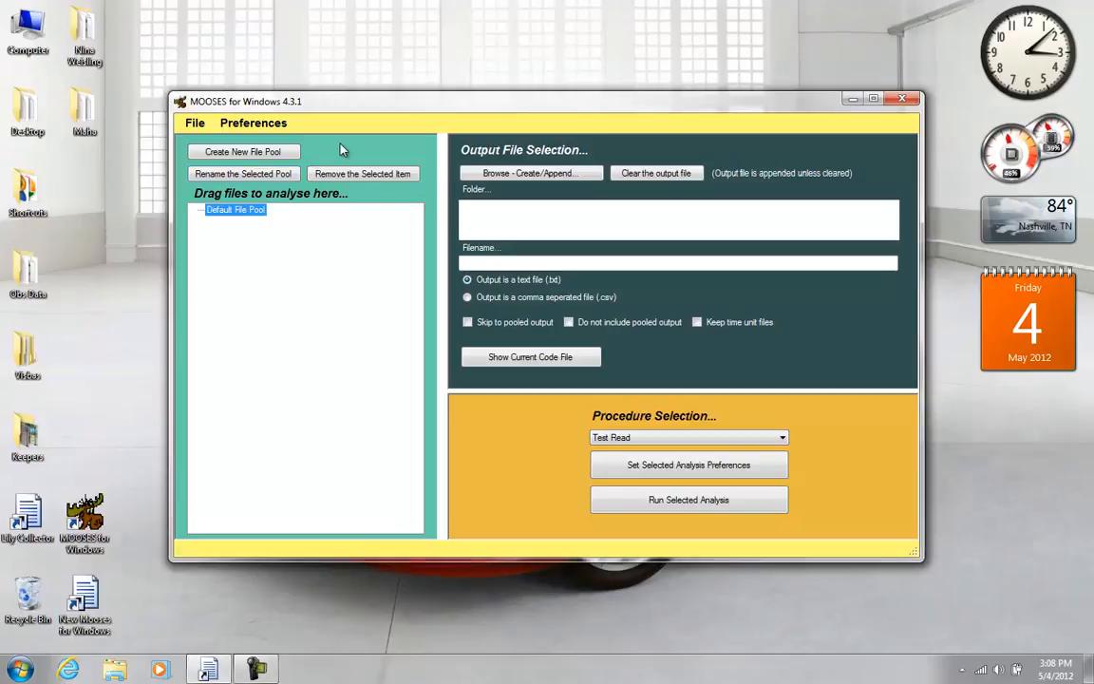
pyautogui.click(273, 128)
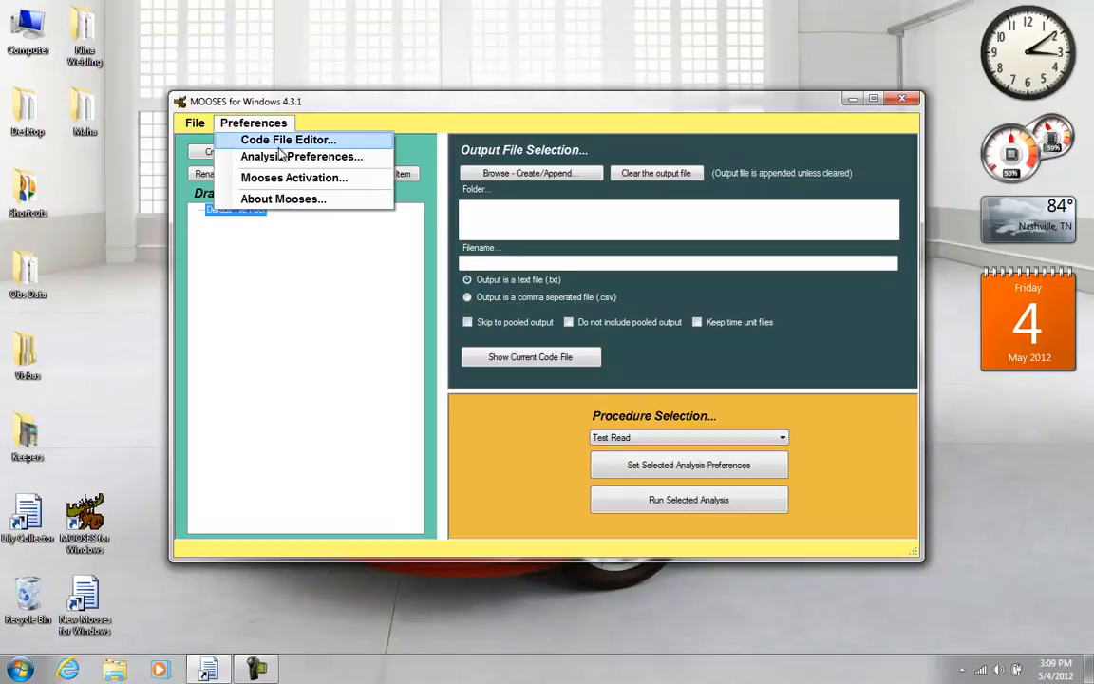
pyautogui.click(280, 144)
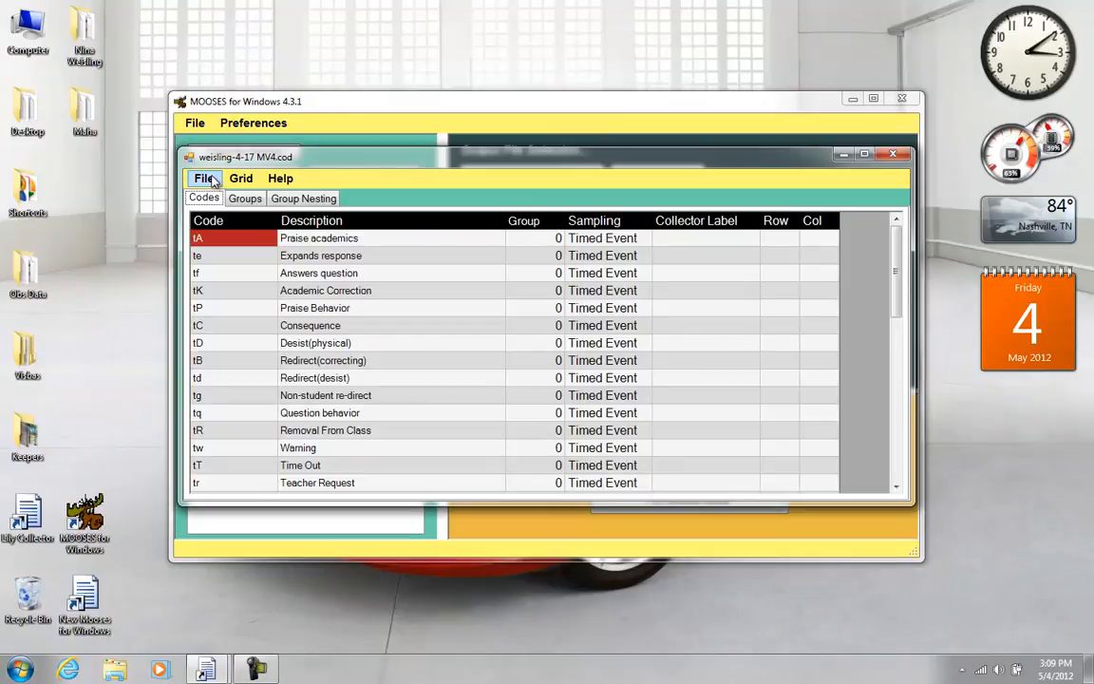
pyautogui.moveTo(896, 270)
pyautogui.mouseDown()
pyautogui.moveTo(894, 486)
pyautogui.moveTo(893, 271)
pyautogui.mouseUp()
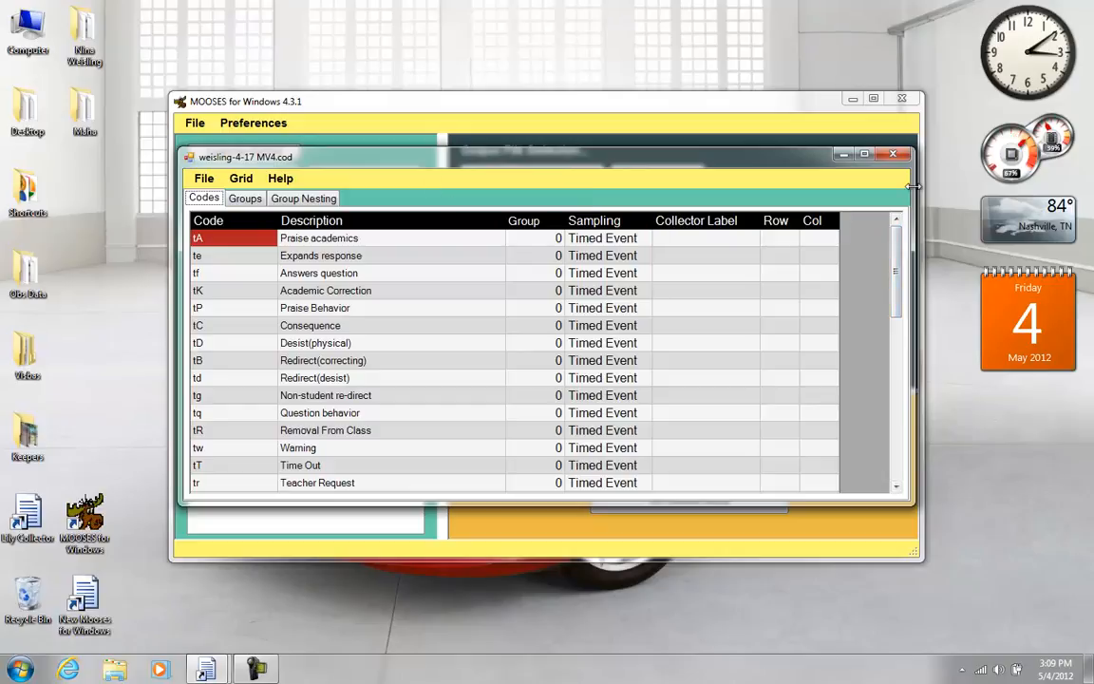
pyautogui.click(802, 141)
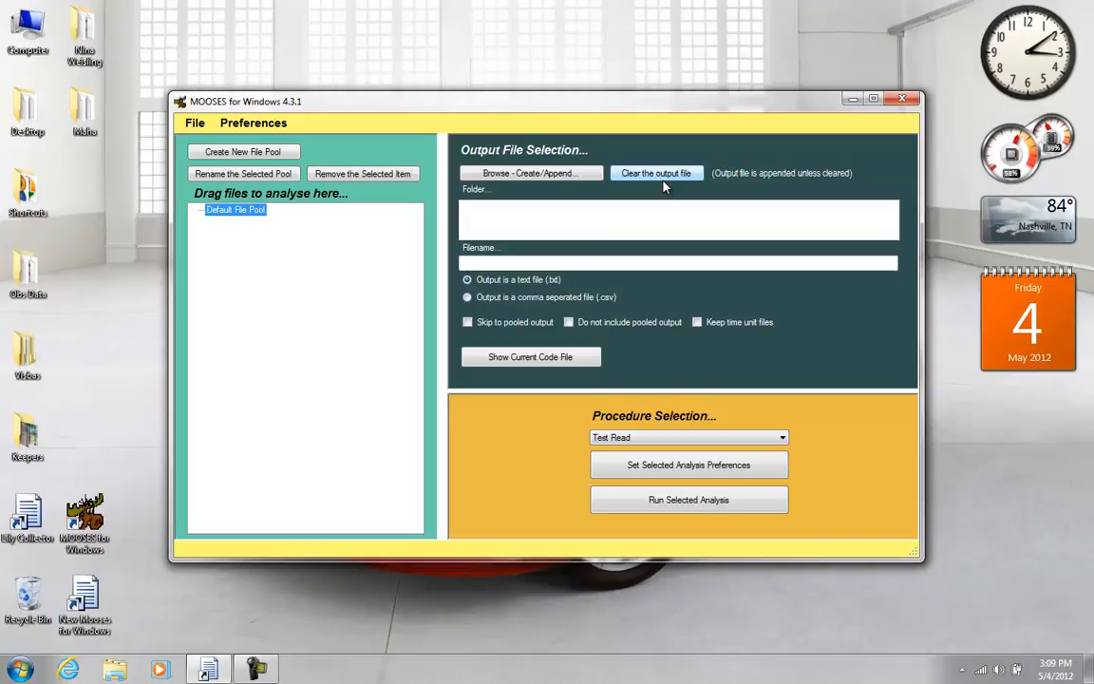
# Create an output text file named Sequential for the analysis results
pyautogui.click(568, 175)
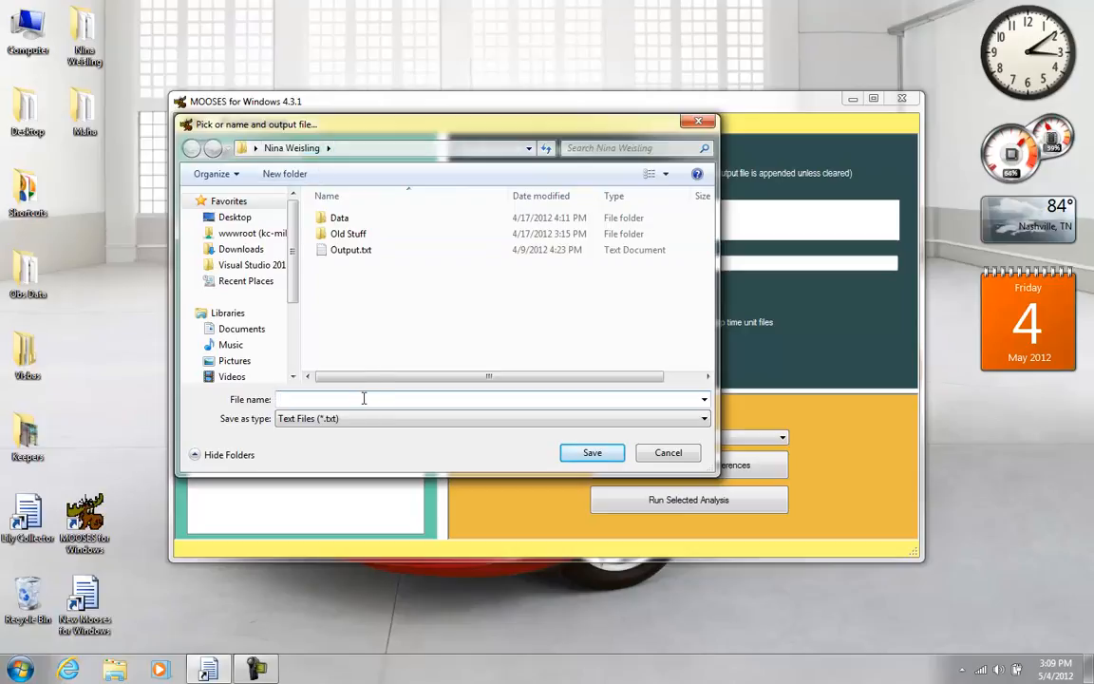
pyautogui.write('Sequential')
pyautogui.press('Return')
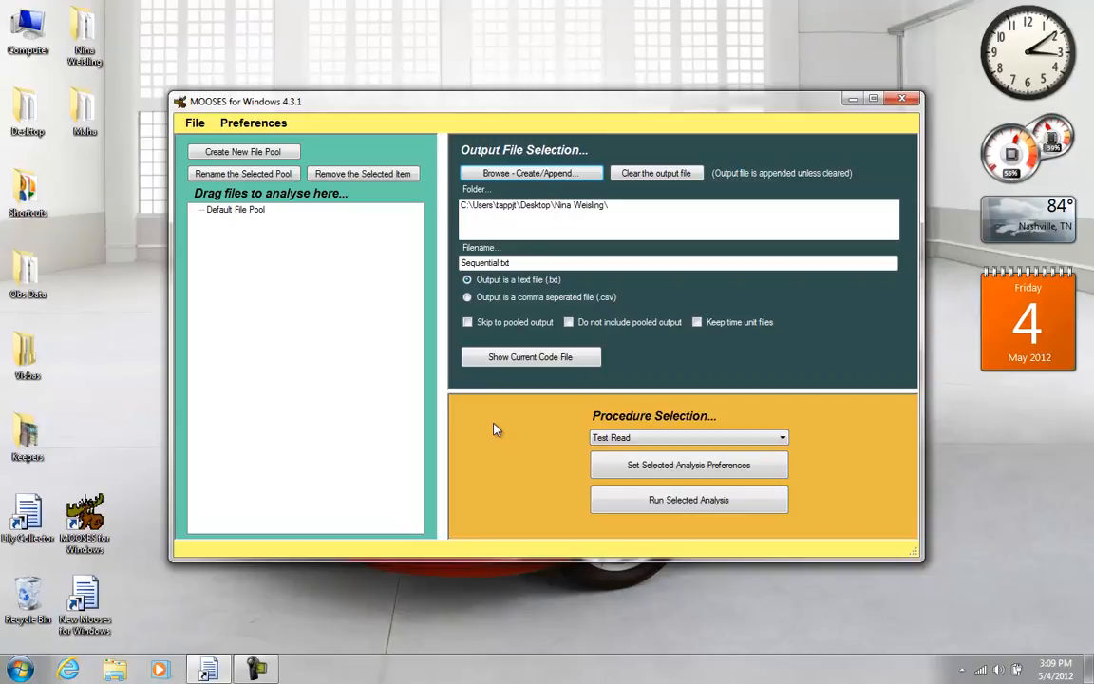
# Open the project folder's Data subfolder from the desktop and add demo1.eve to the Default File Pool
pyautogui.doubleClick(85, 35)
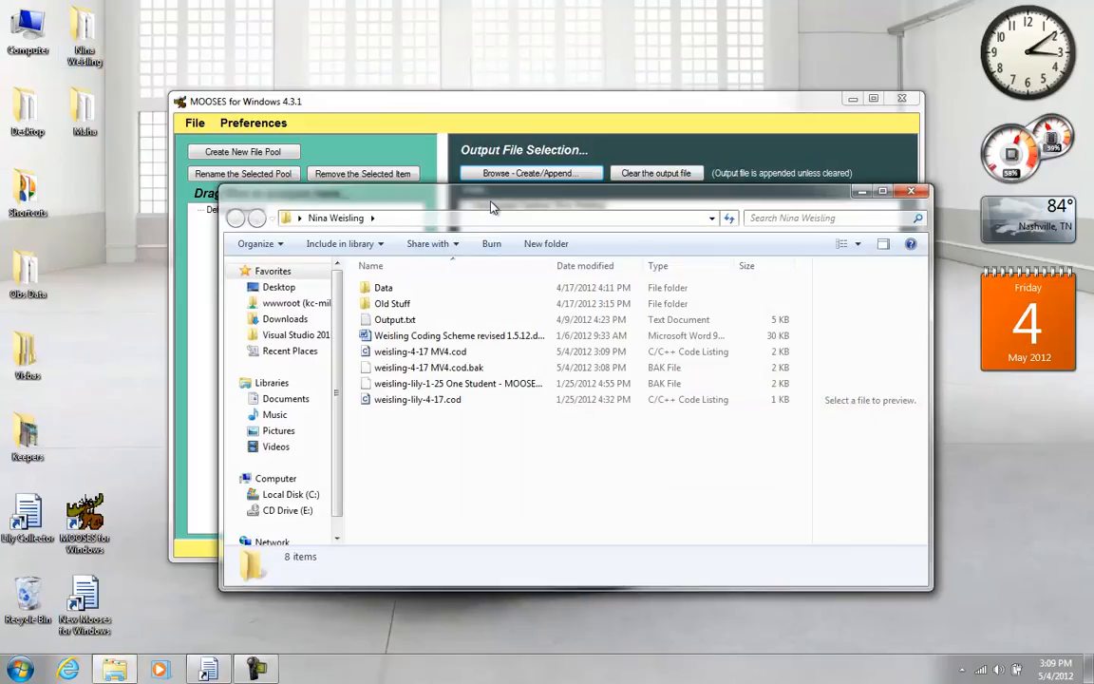
pyautogui.moveTo(517, 209); pyautogui.dragTo(707, 216)
pyautogui.click(568, 300)
pyautogui.doubleClick(568, 300)
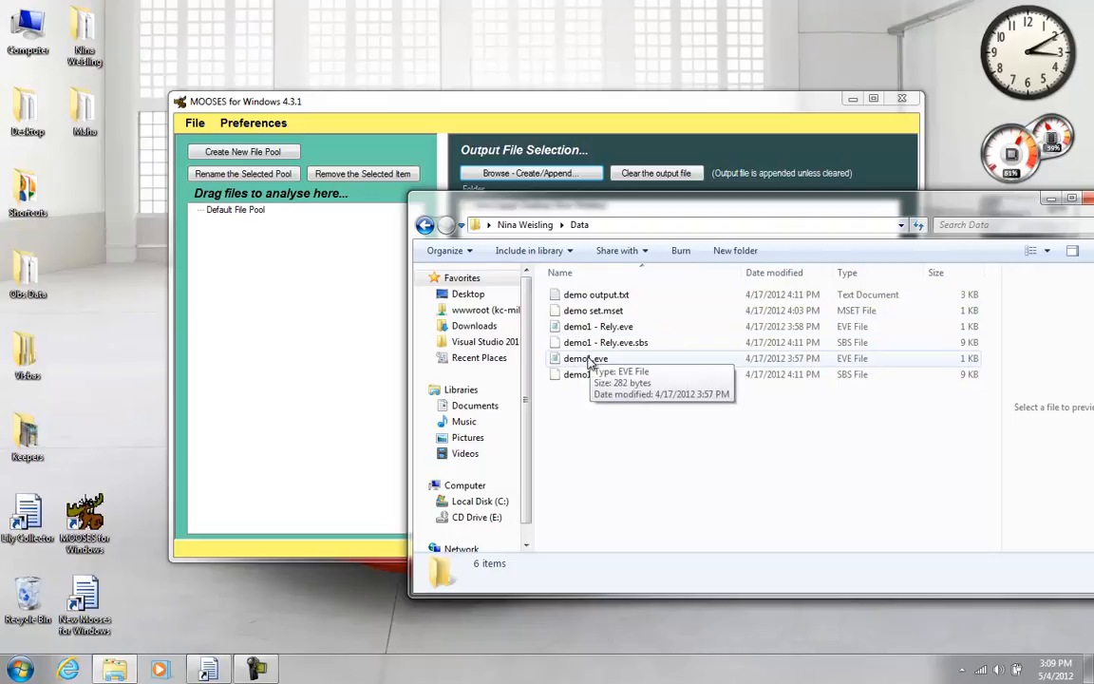
pyautogui.moveTo(586, 363); pyautogui.dragTo(346, 338)
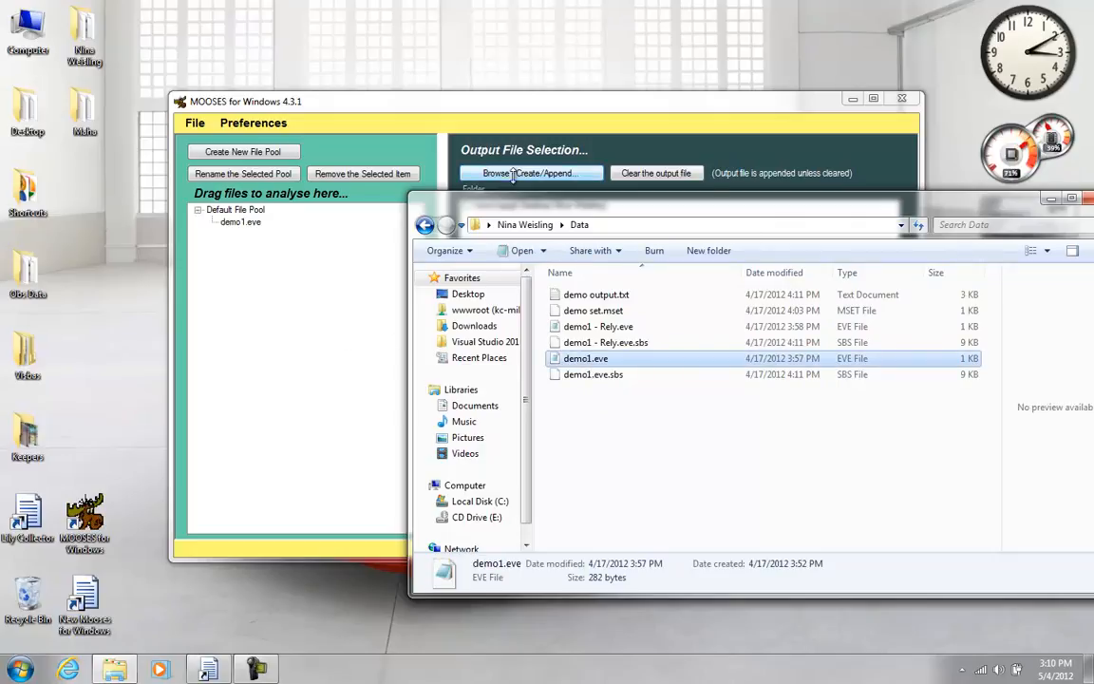
# Open the file set demo set.mset from the Data folder to load its observation files into the pool
pyautogui.click(237, 208)
pyautogui.click(196, 122)
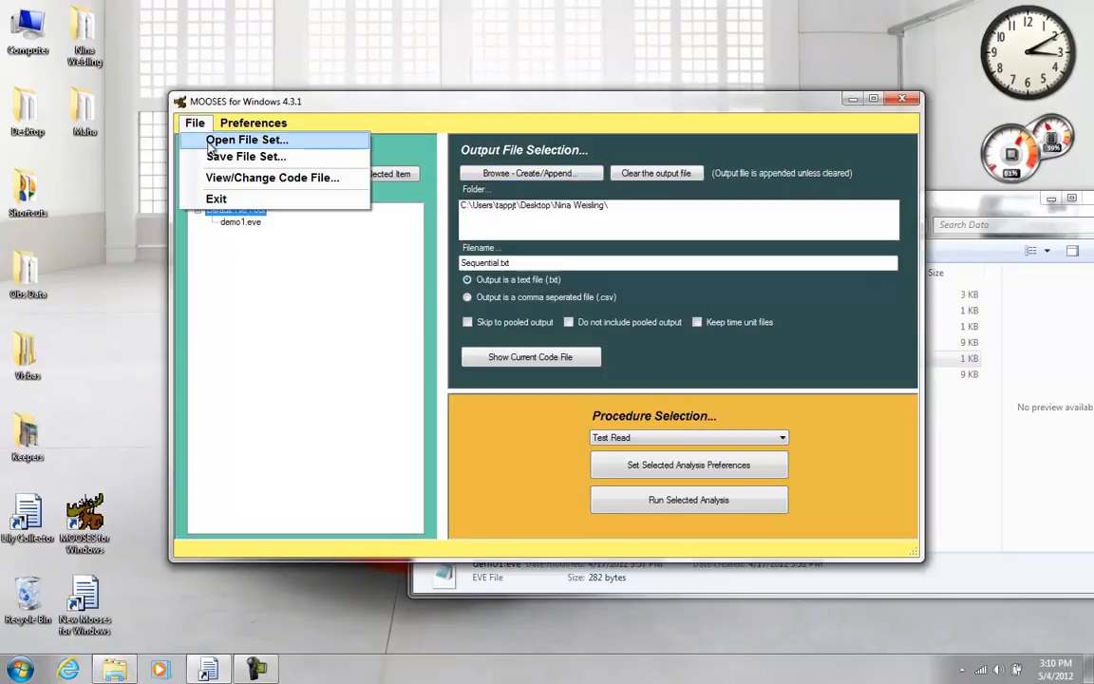
pyautogui.click(210, 141)
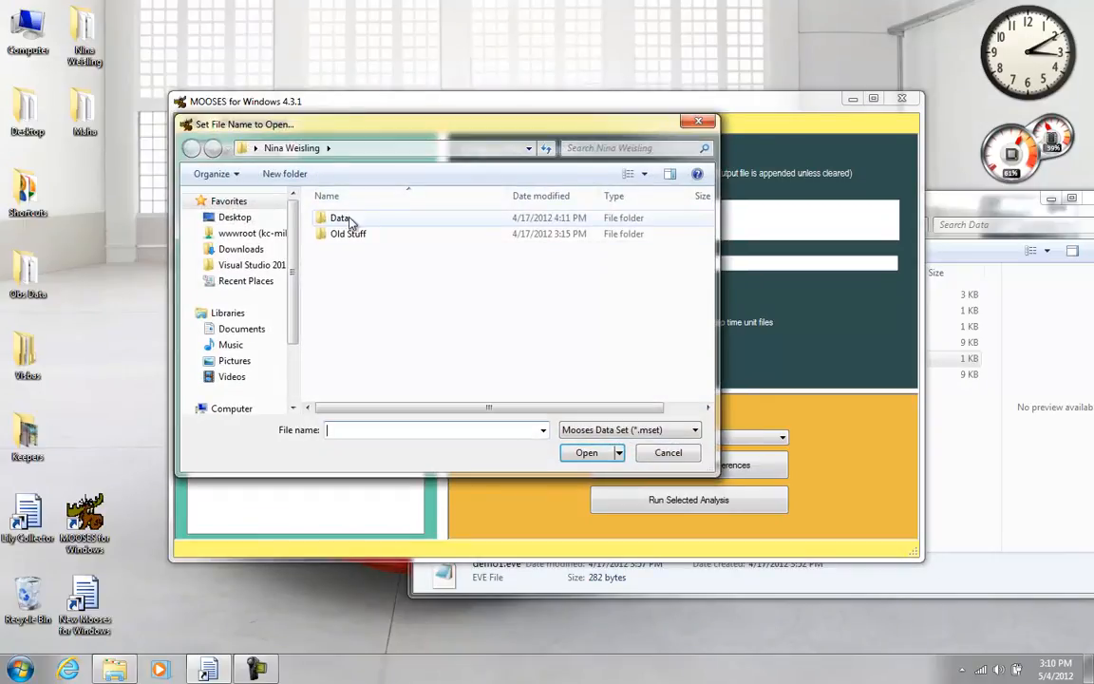
pyautogui.doubleClick(349, 221)
pyautogui.doubleClick(351, 218)
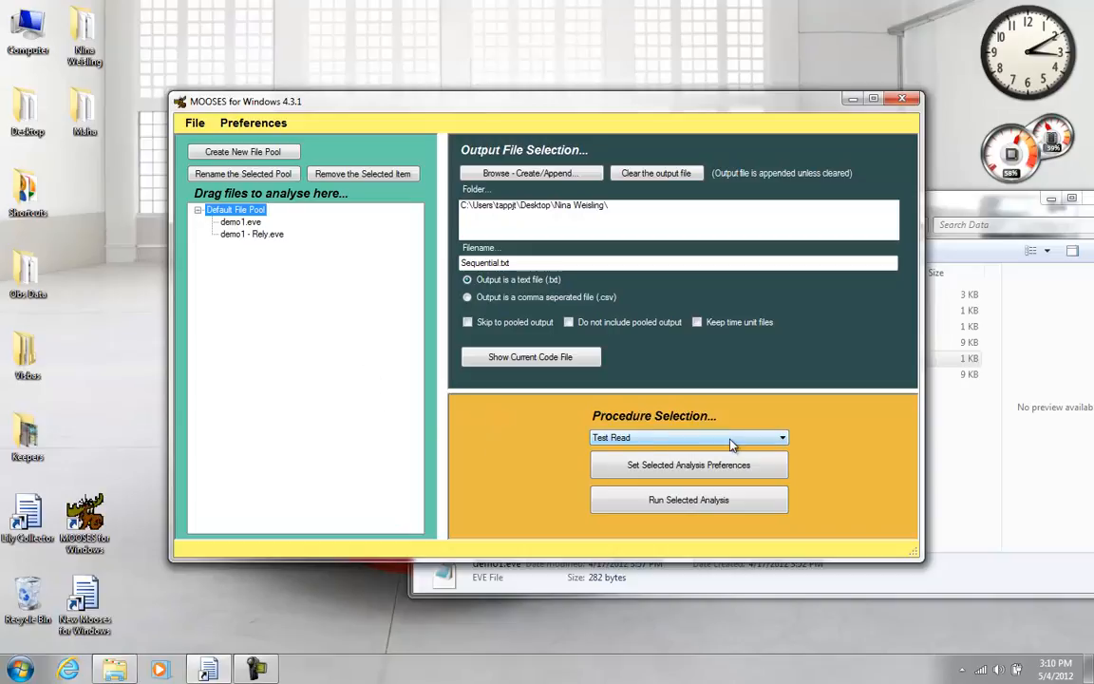
# Run the Test Read procedure on the pooled files and close its output report
pyautogui.click(663, 503)
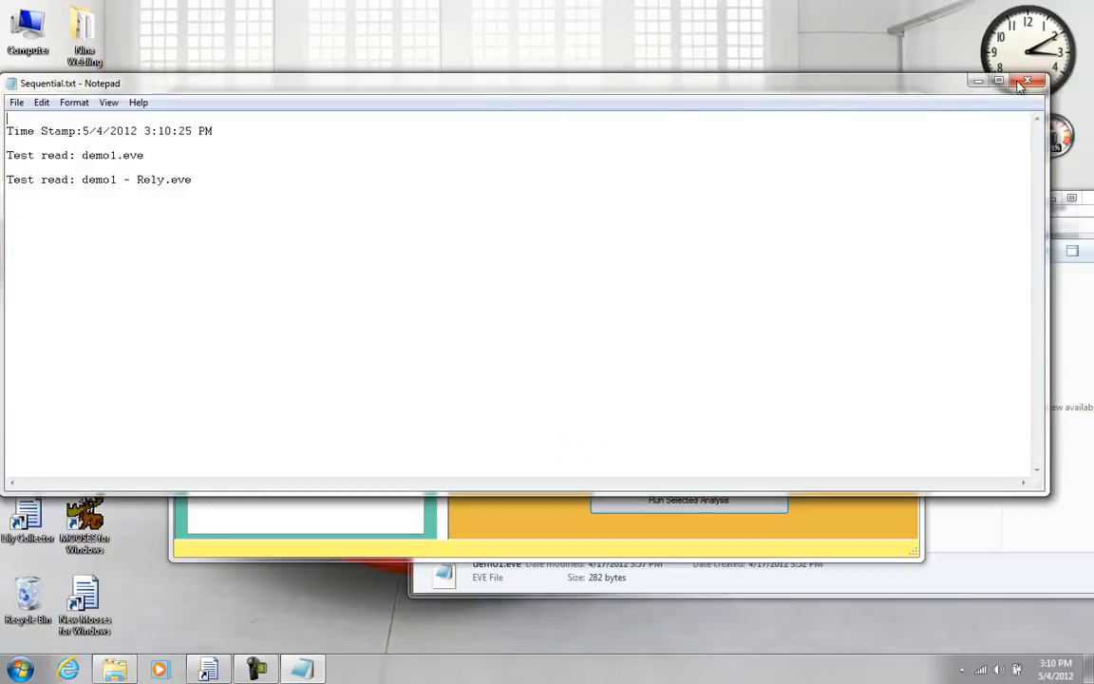
pyautogui.click(1070, 80)
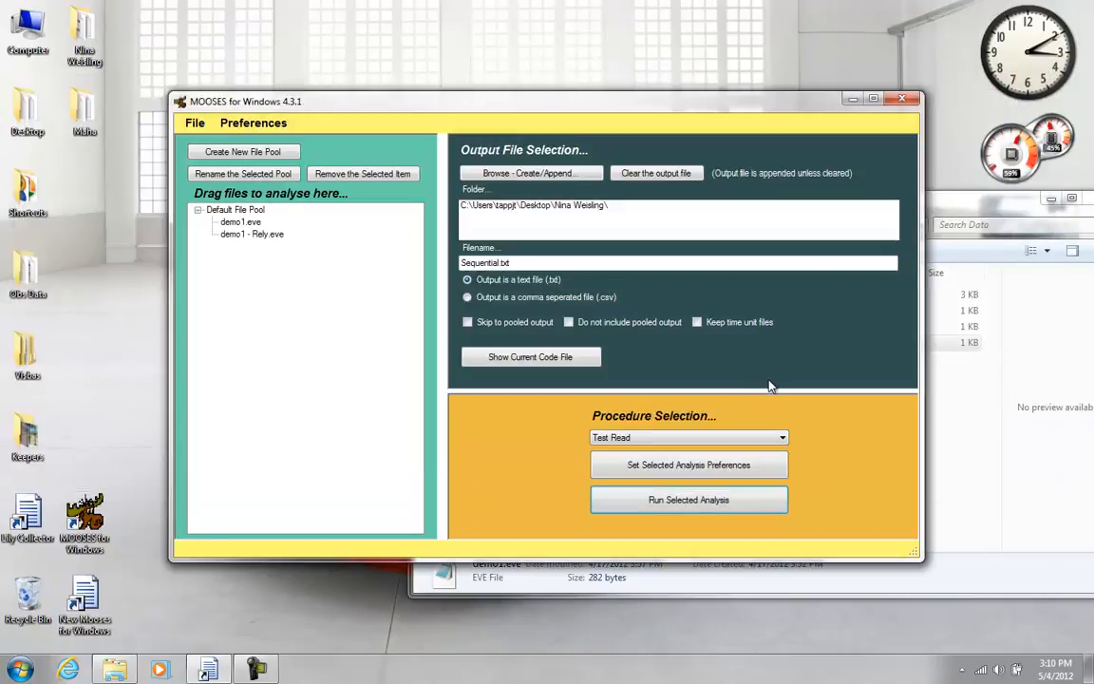
# Choose Sequential Analysis as the procedure and open its analysis preferences
pyautogui.click(777, 439)
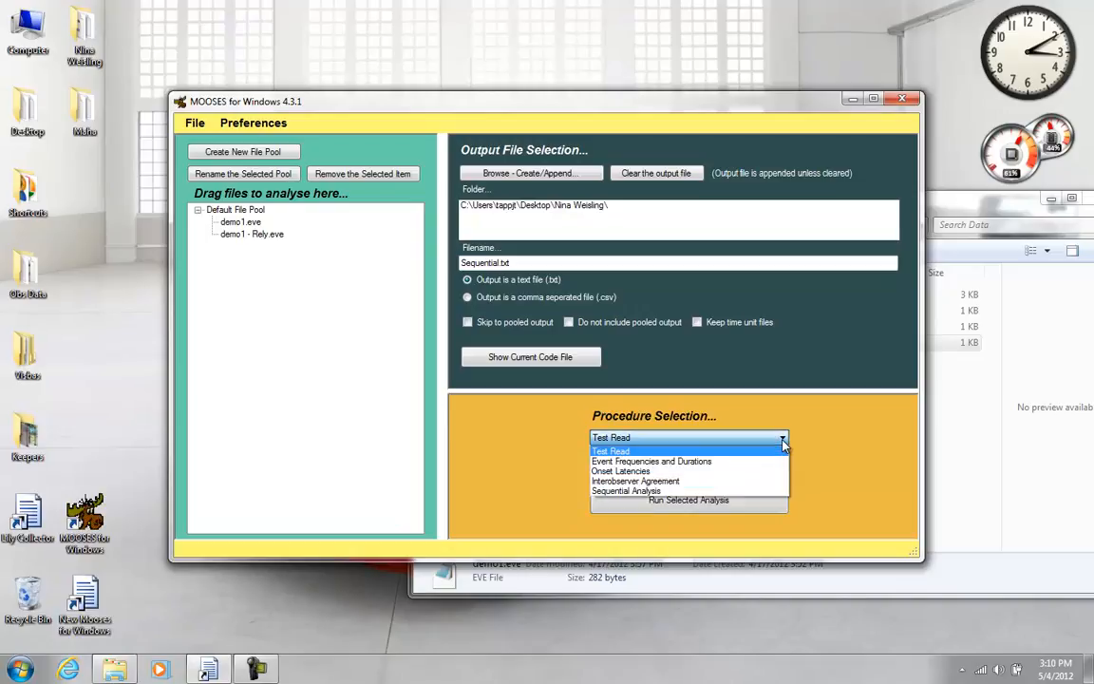
pyautogui.click(773, 491)
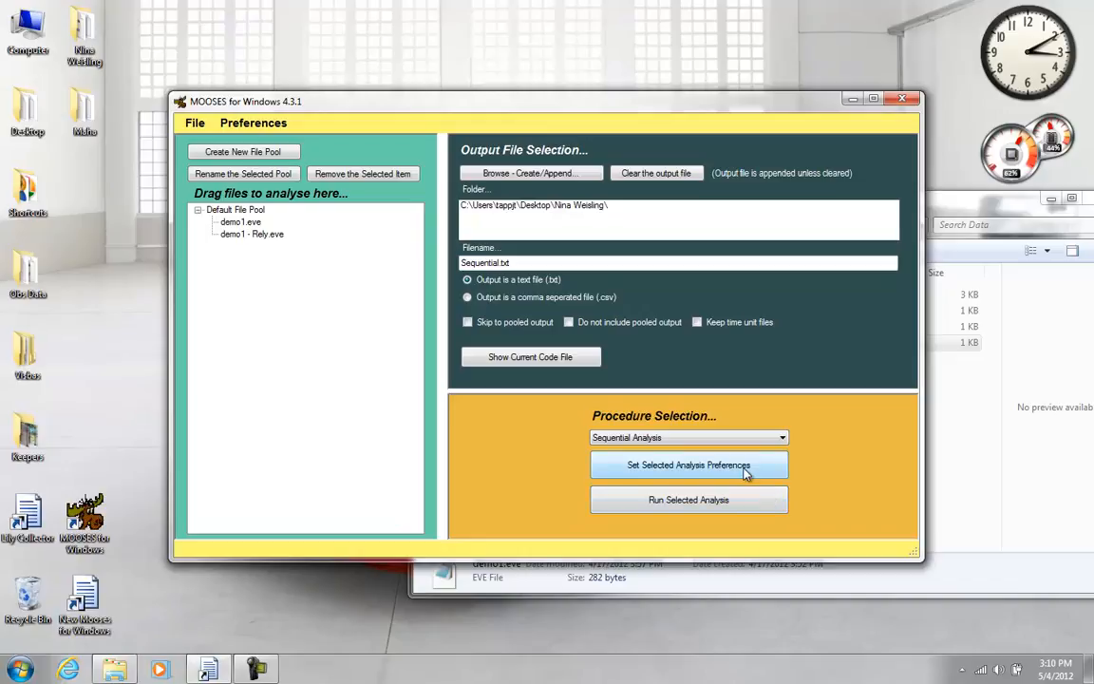
pyautogui.click(745, 473)
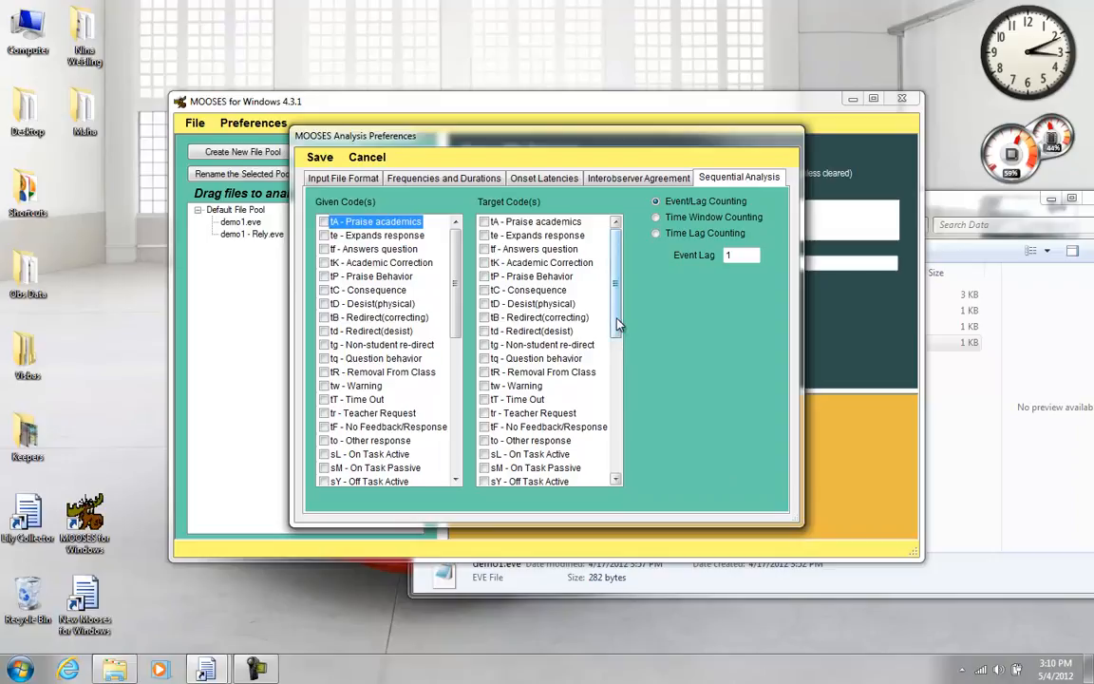
# Look through the target codes and set the sequential analysis to Time Window Counting
pyautogui.moveTo(618, 325); pyautogui.dragTo(616, 351)
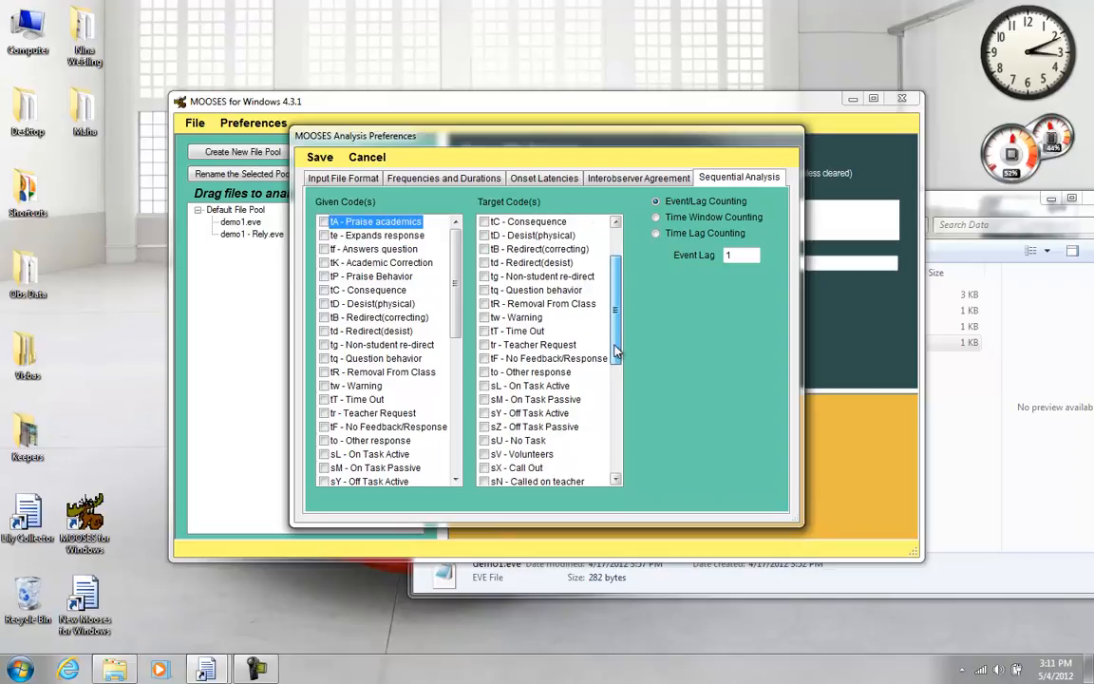
pyautogui.moveTo(615, 352); pyautogui.dragTo(616, 380)
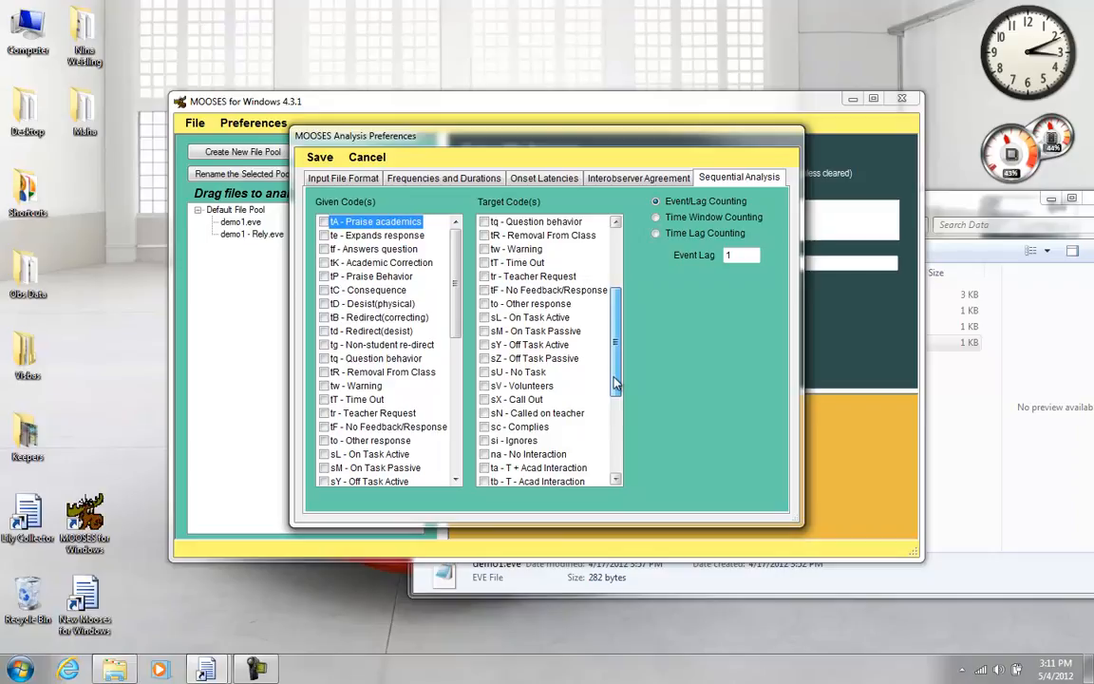
pyautogui.moveTo(616, 382); pyautogui.dragTo(615, 387)
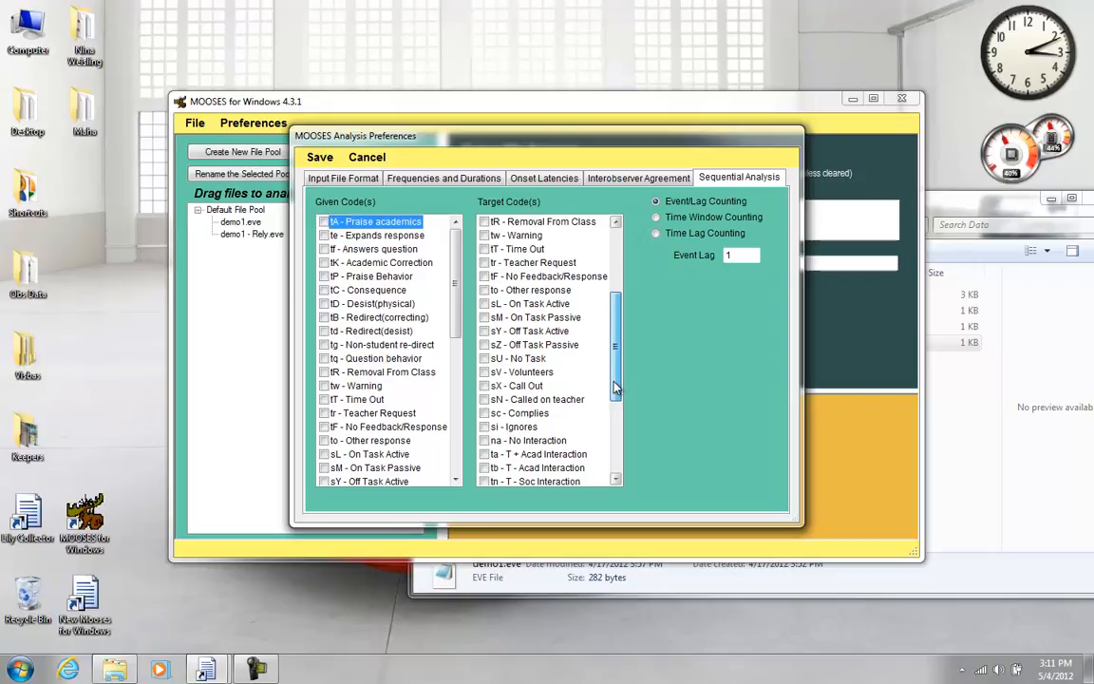
pyautogui.moveTo(614, 386); pyautogui.dragTo(613, 295)
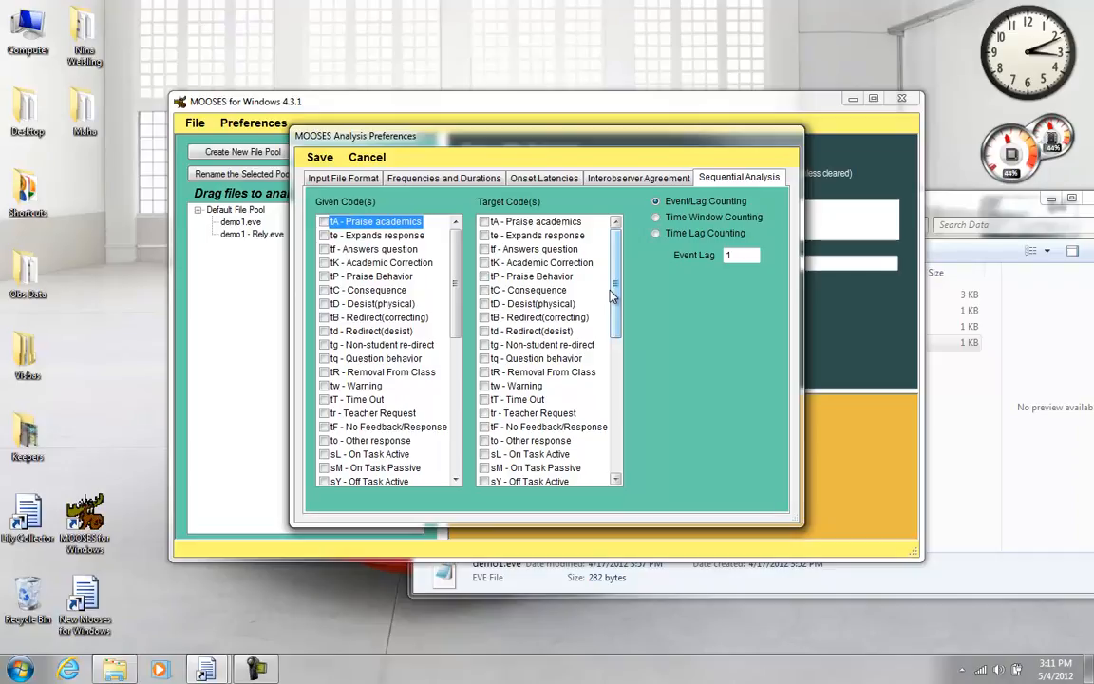
pyautogui.click(656, 218)
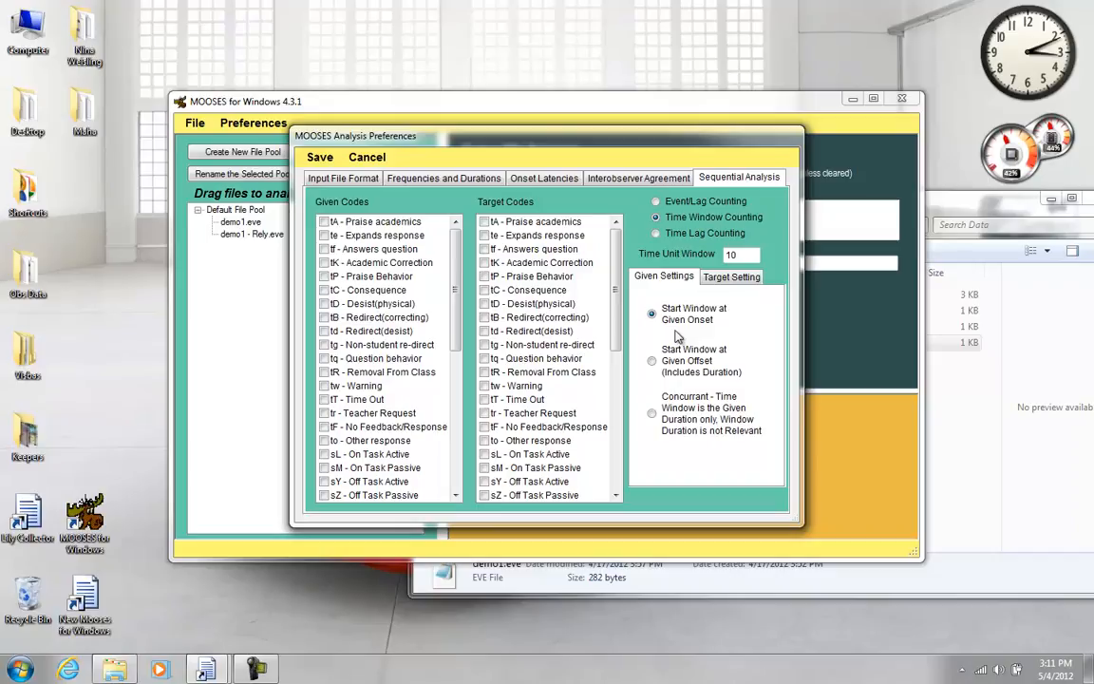
# Select tA - Praise academics as the given code and si - Ignores as the target code
pyautogui.click(327, 225)
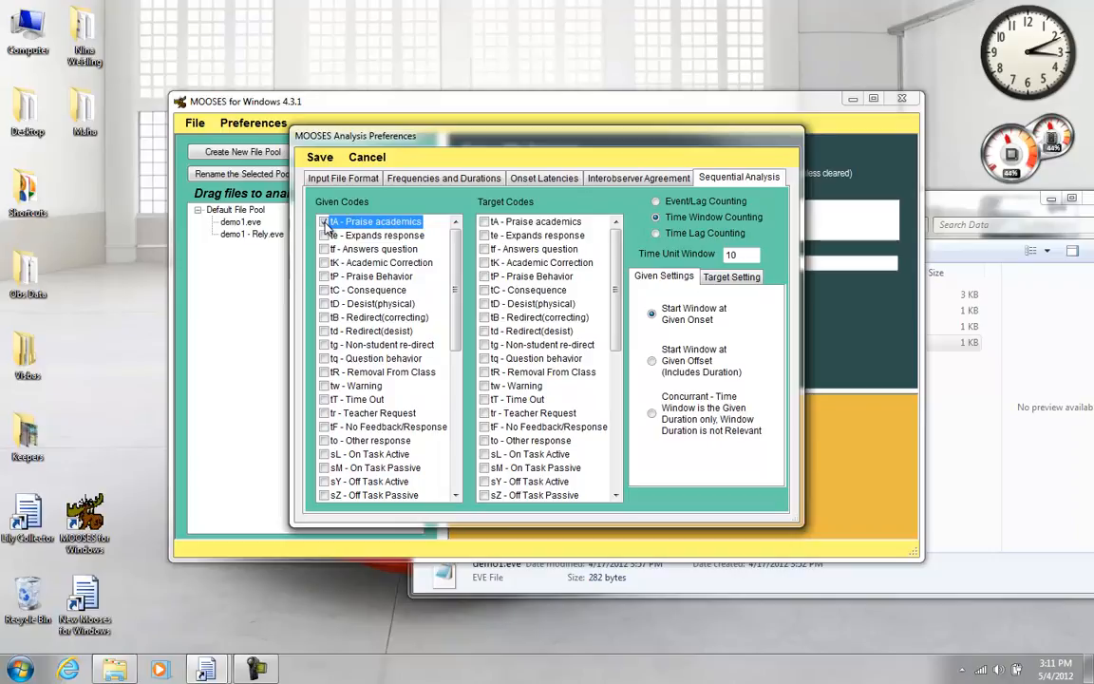
pyautogui.click(324, 223)
pyautogui.scroll(-3, 558, 313)
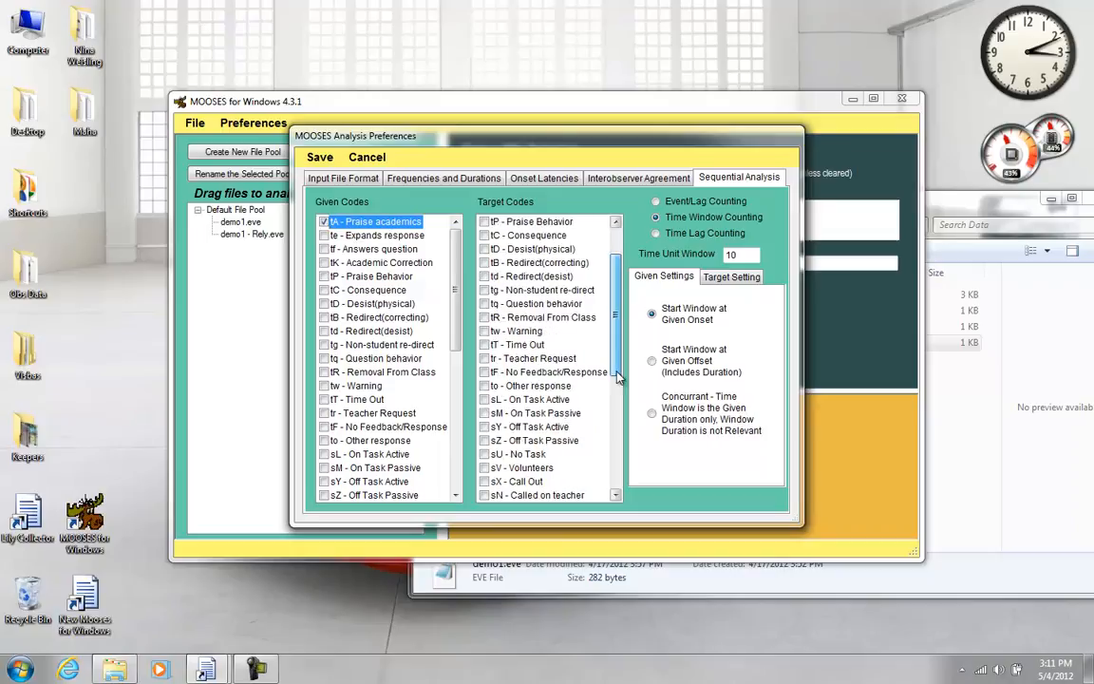
pyautogui.moveTo(615, 409); pyautogui.dragTo(614, 424)
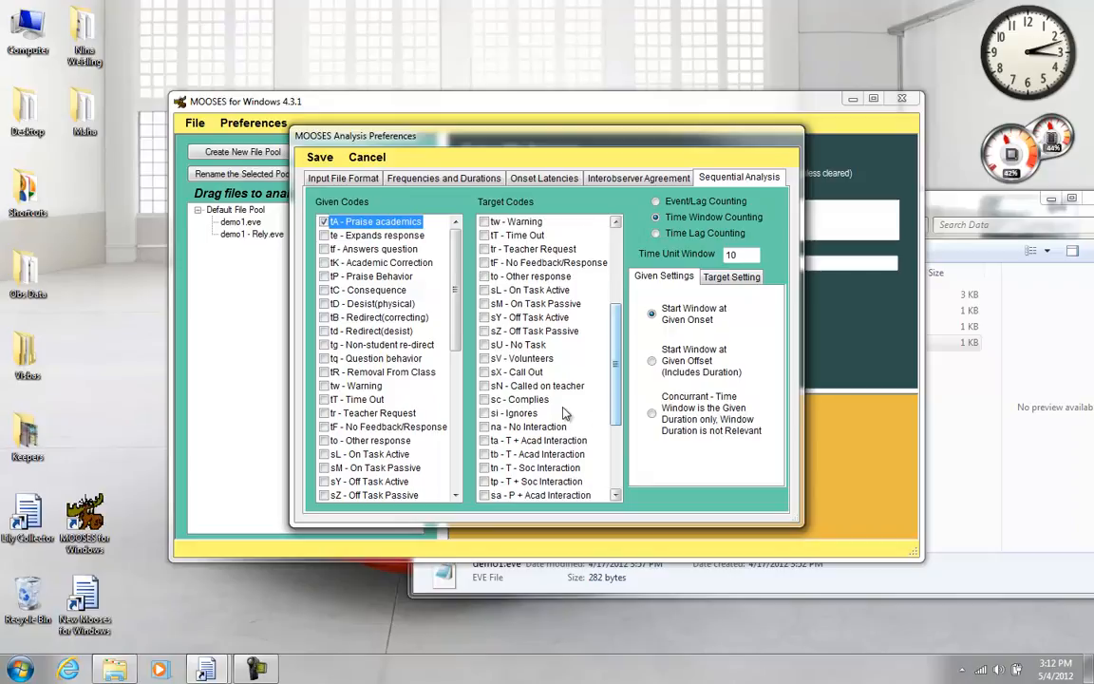
pyautogui.click(485, 413)
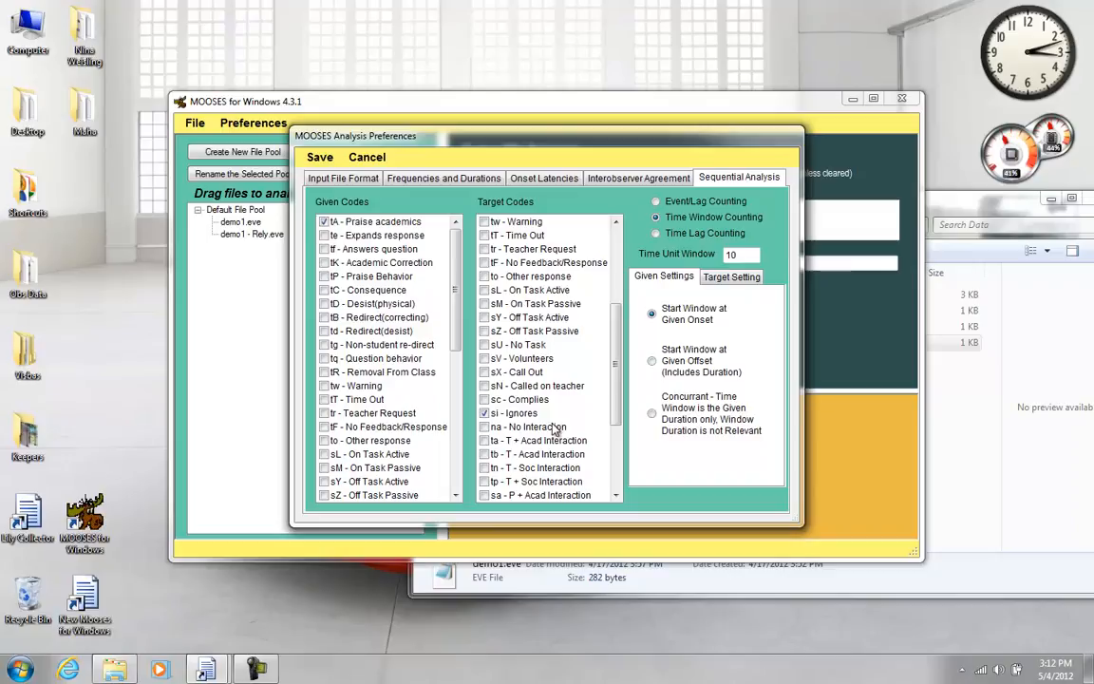
# Check the target and given window settings, save the preferences, and run the sequential analysis
pyautogui.click(741, 281)
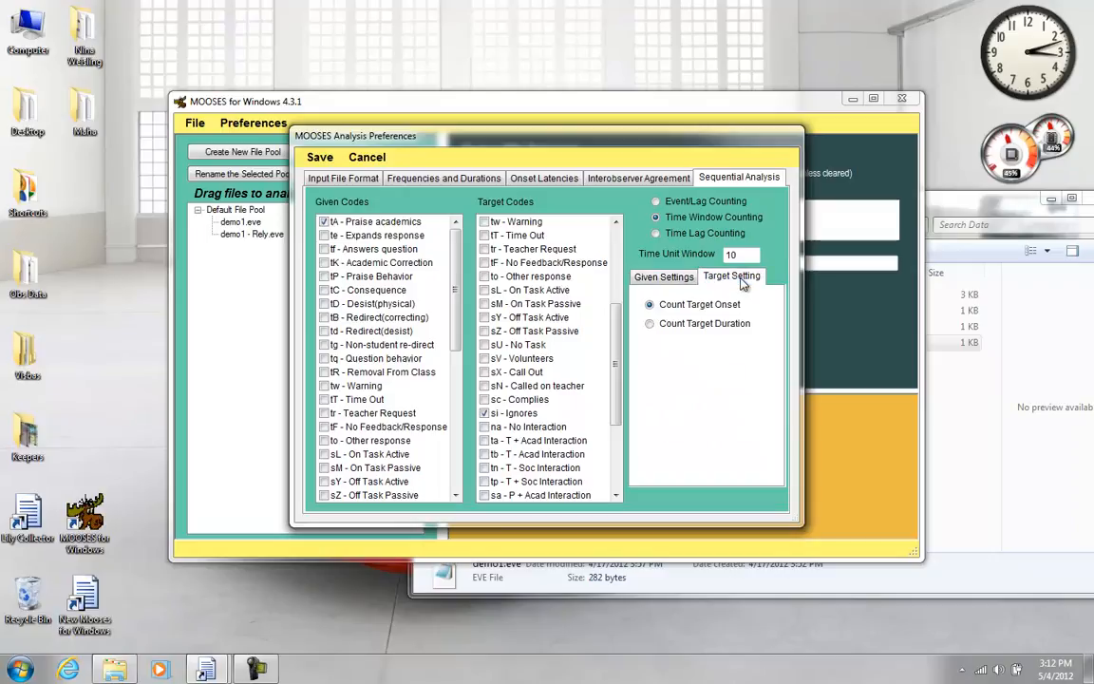
pyautogui.click(670, 277)
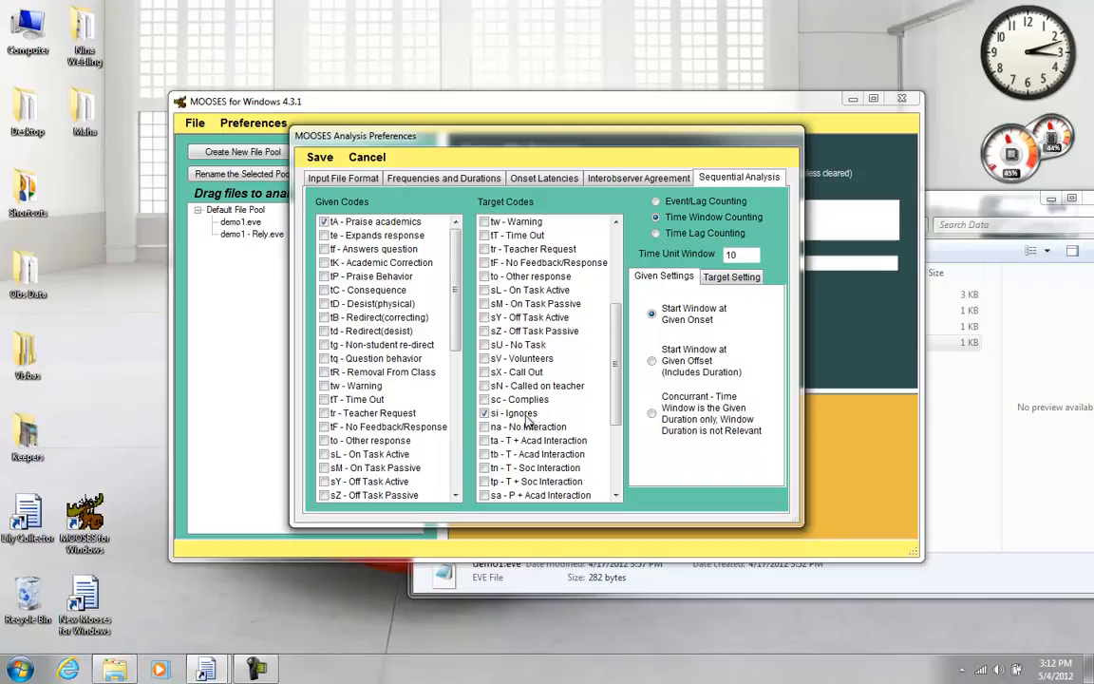
pyautogui.click(321, 158)
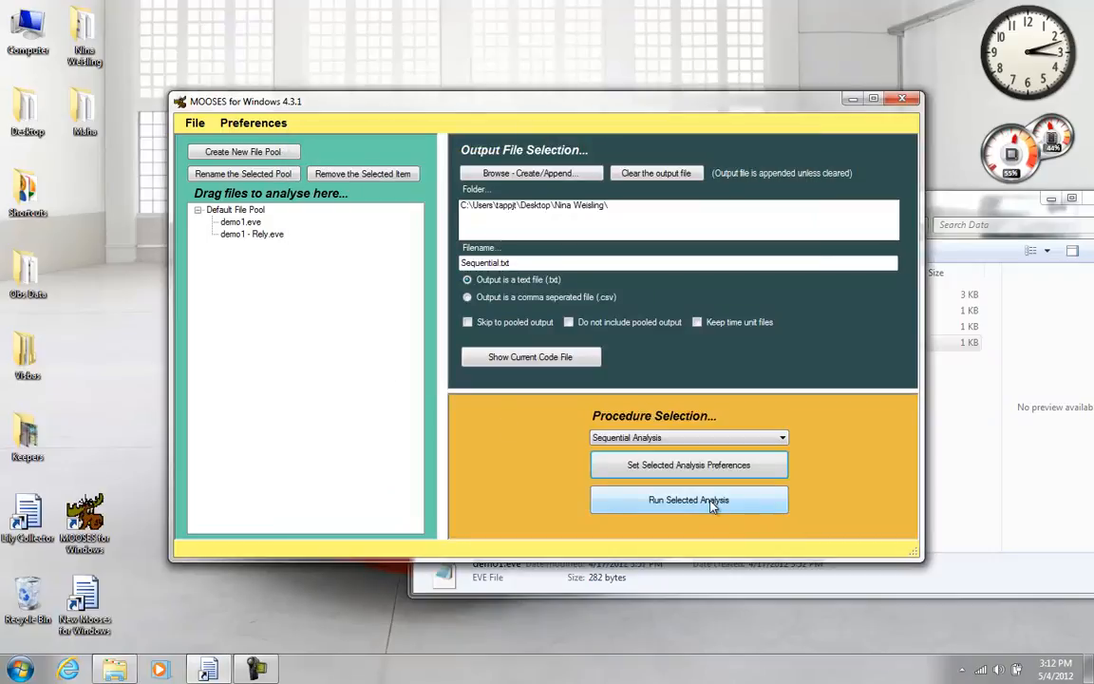
pyautogui.click(713, 506)
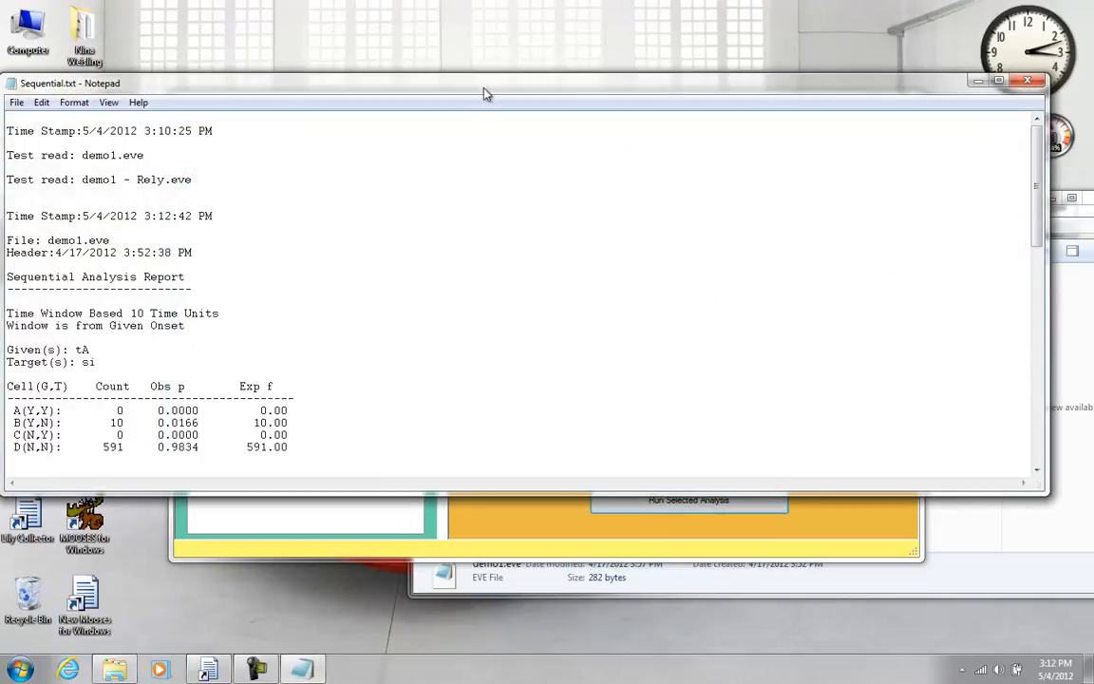
# Examine the cell counts and statistics for each file in the Sequential Analysis Report
pyautogui.moveTo(482, 85); pyautogui.dragTo(635, 85)
pyautogui.scroll(-4, 627, 249)
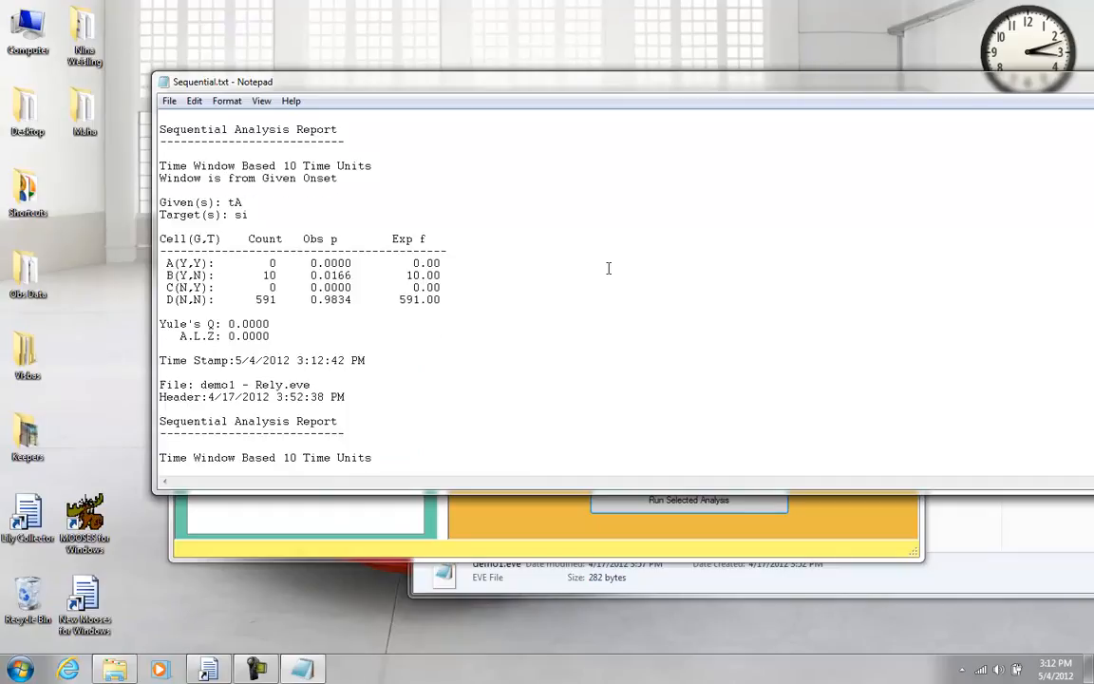
pyautogui.doubleClick(273, 263)
pyautogui.scroll(-2, 324, 326)
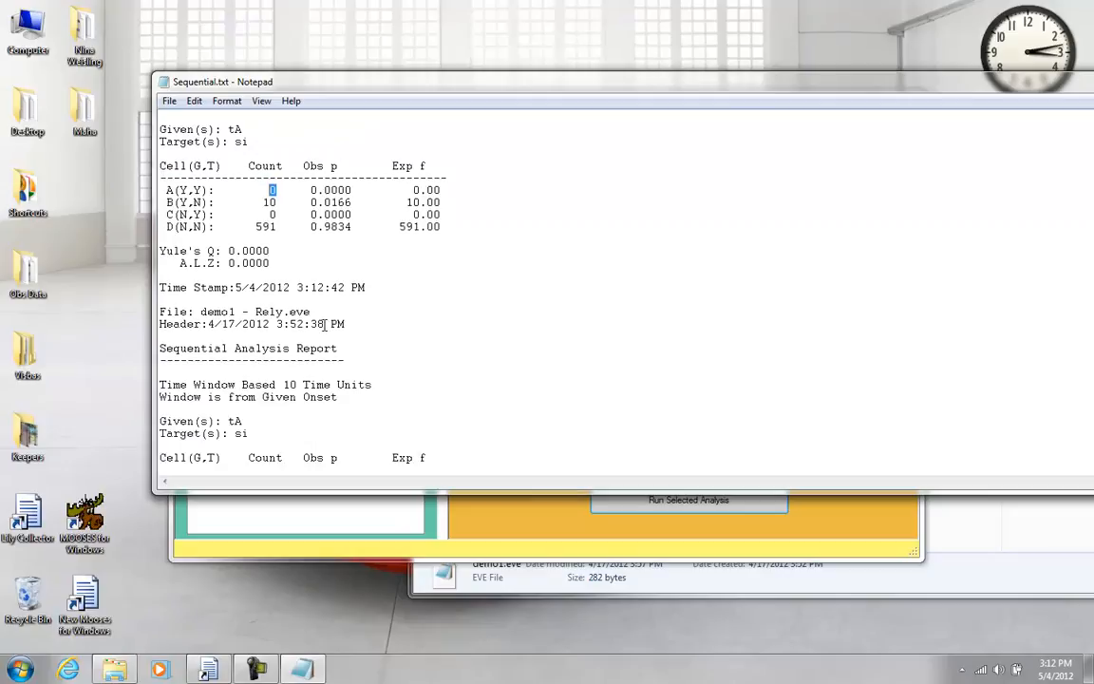
pyautogui.scroll(-2, 324, 324)
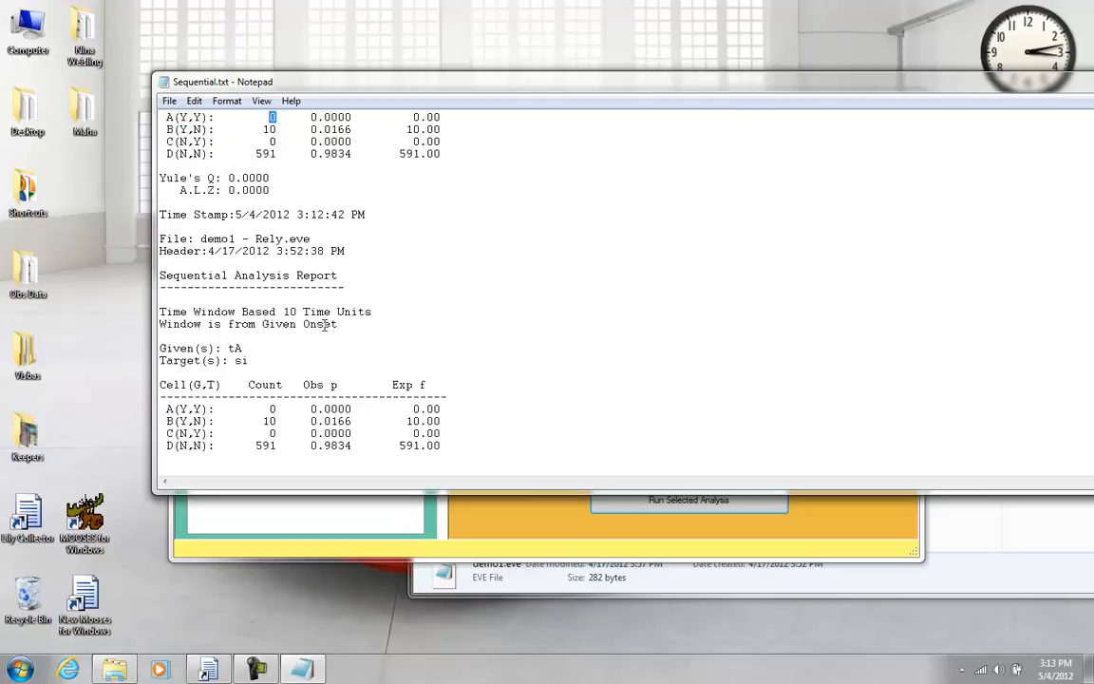
pyautogui.scroll(-5, 323, 324)
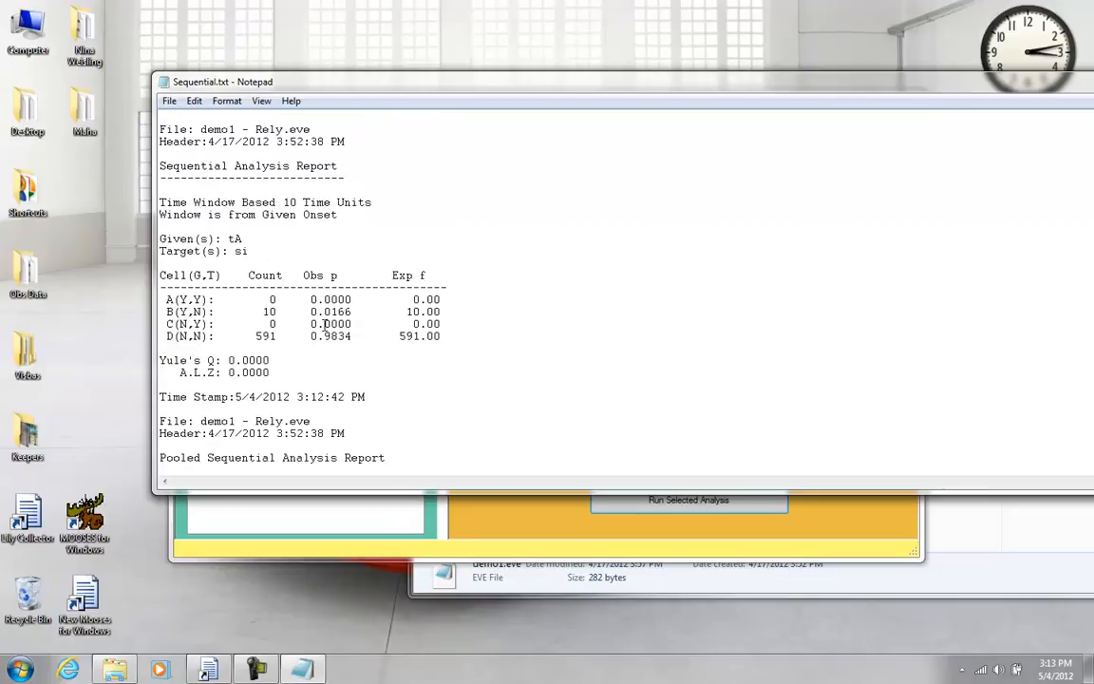
# Read the Pooled Sequential Analysis Report at the end of the output file, then close the report
pyautogui.scroll(-4, 324, 326)
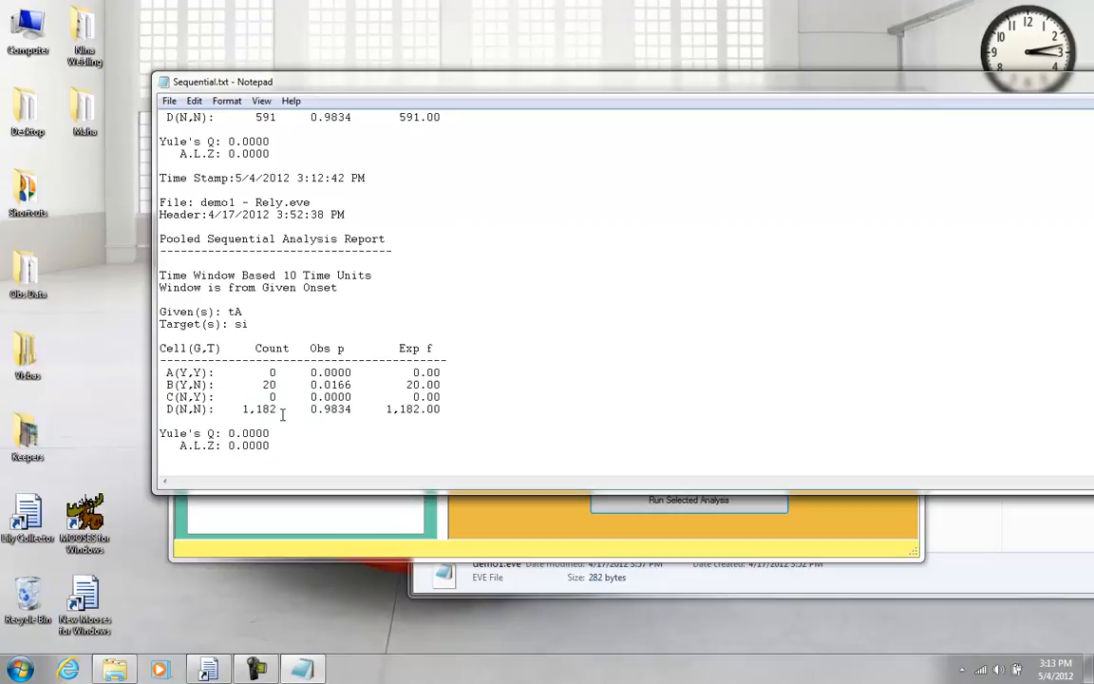
pyautogui.scroll(2, 282, 415)
pyautogui.scroll(-2, 282, 415)
pyautogui.moveTo(394, 84); pyautogui.dragTo(254, 77)
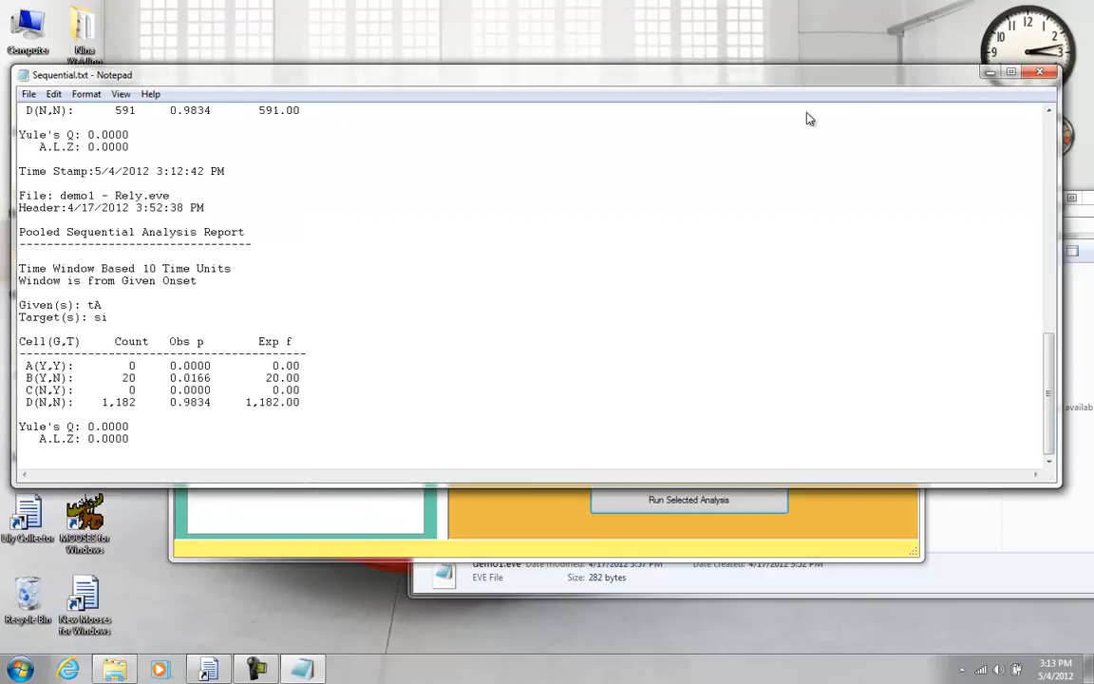
pyautogui.click(1042, 74)
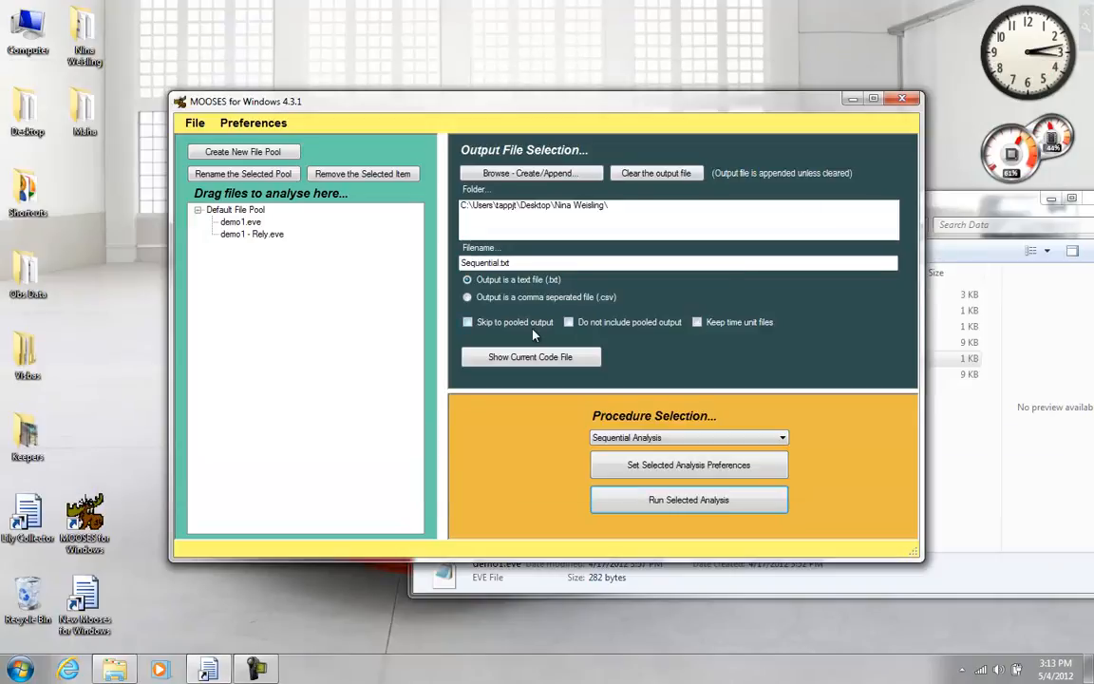
# Enable Skip to pooled output, clear the output file, and run the sequential analysis again
pyautogui.click(467, 322)
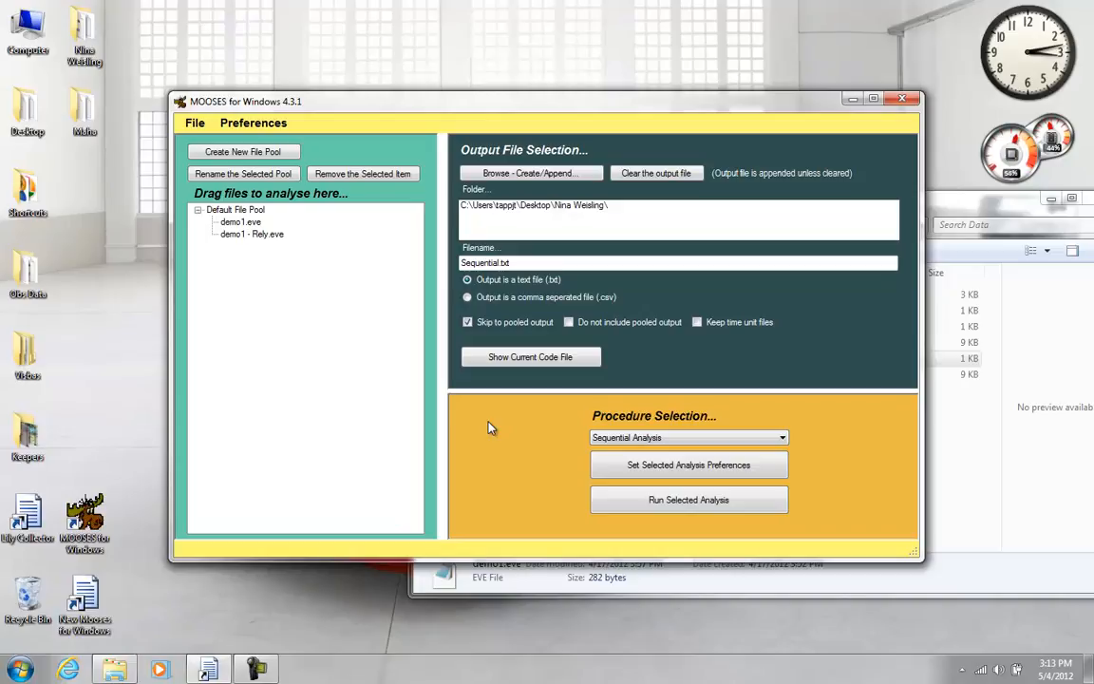
pyautogui.click(653, 175)
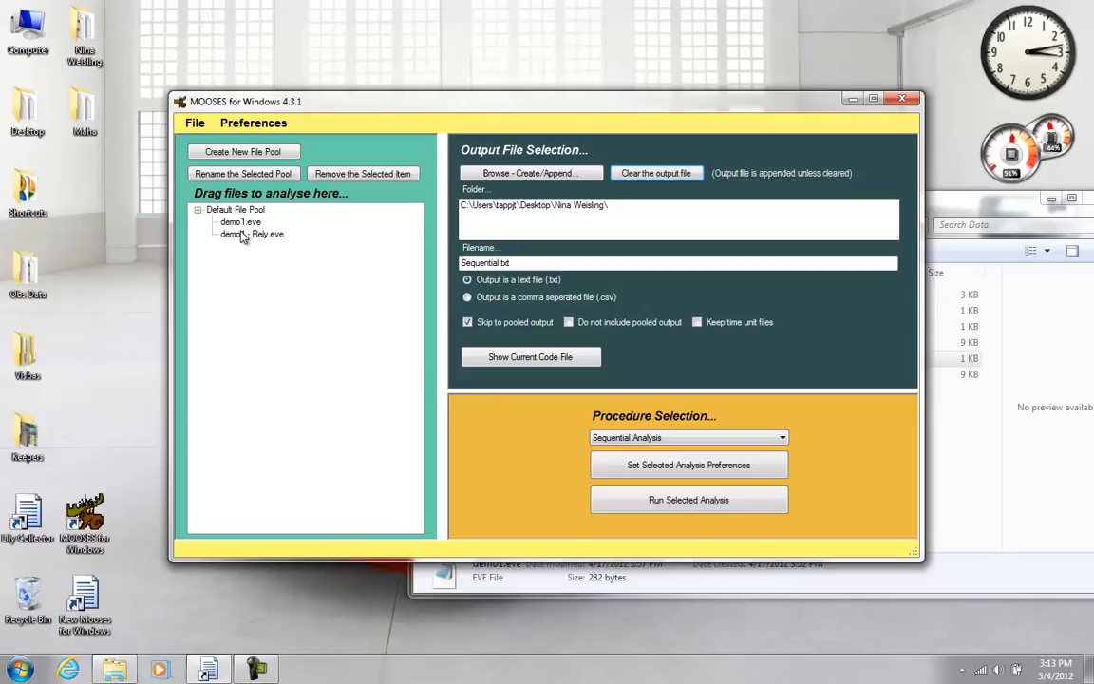
pyautogui.click(707, 509)
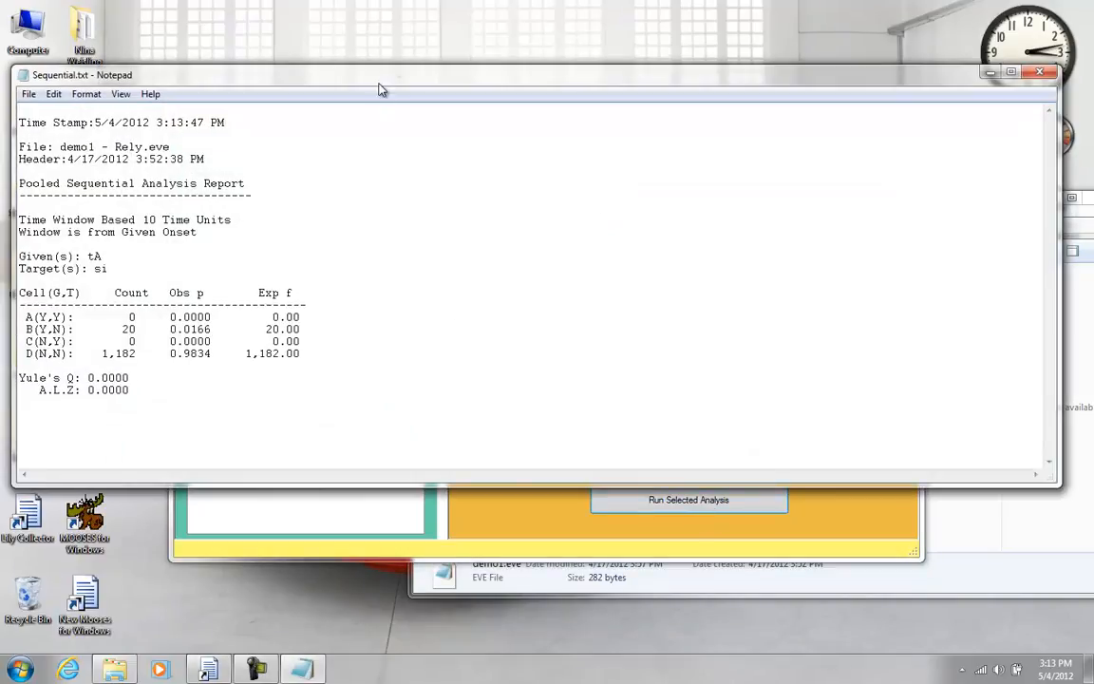
# Examine the cell D count and the Yule's Q value in the pooled report, then close it
pyautogui.moveTo(403, 75); pyautogui.dragTo(542, 75)
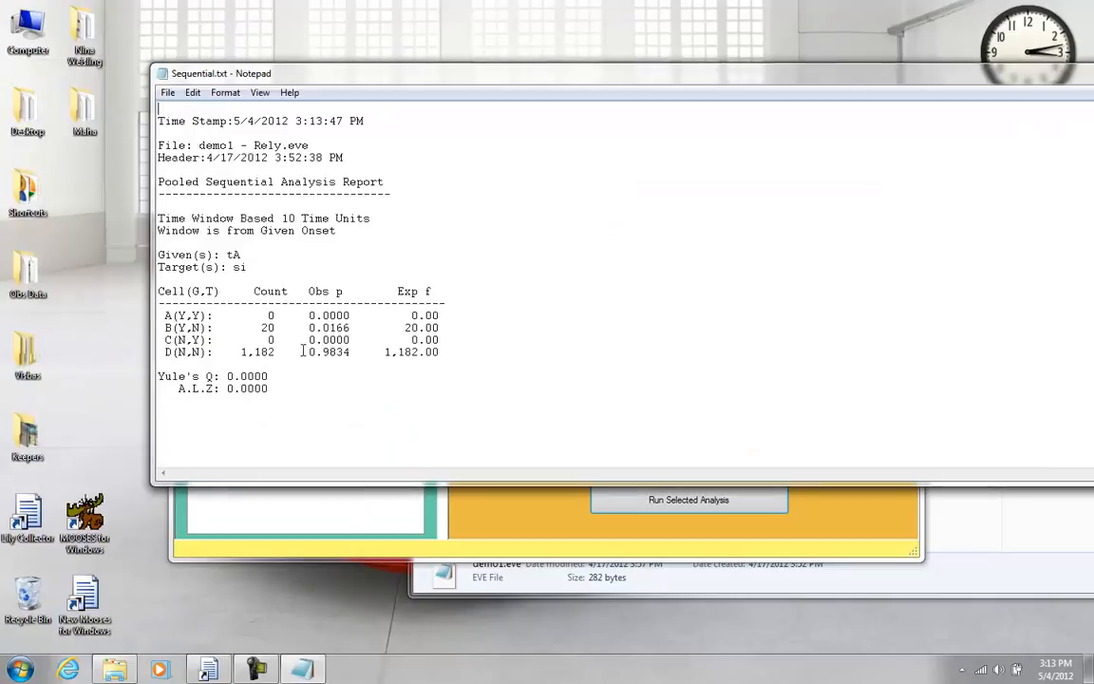
pyautogui.moveTo(288, 351); pyautogui.dragTo(242, 351)
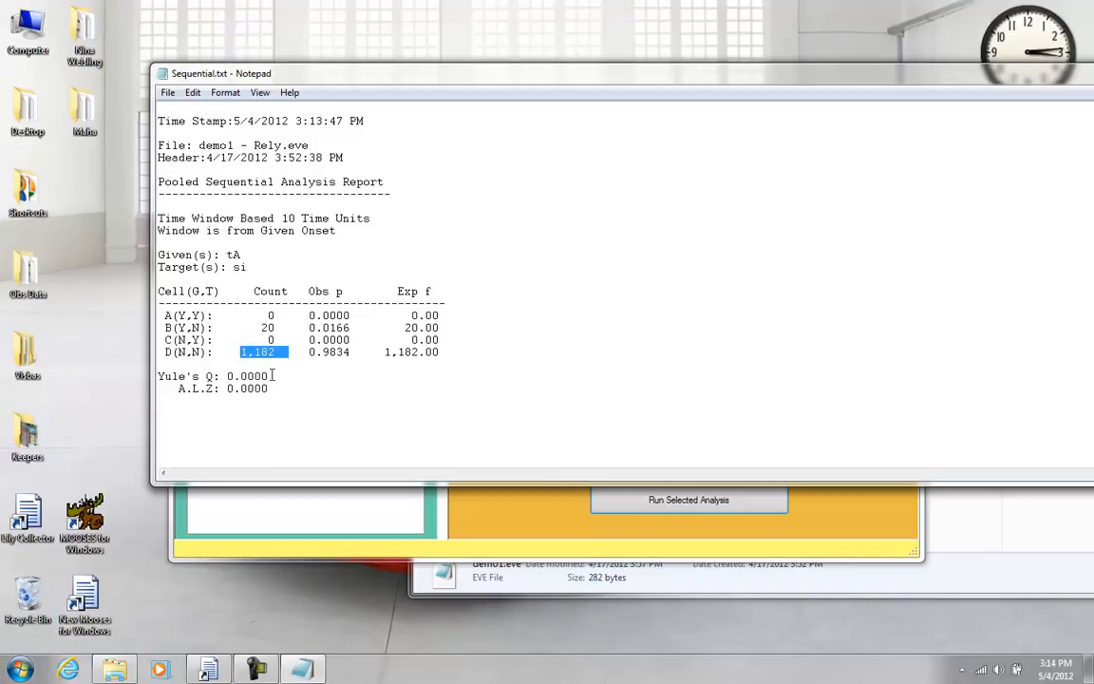
pyautogui.moveTo(268, 376); pyautogui.dragTo(226, 375)
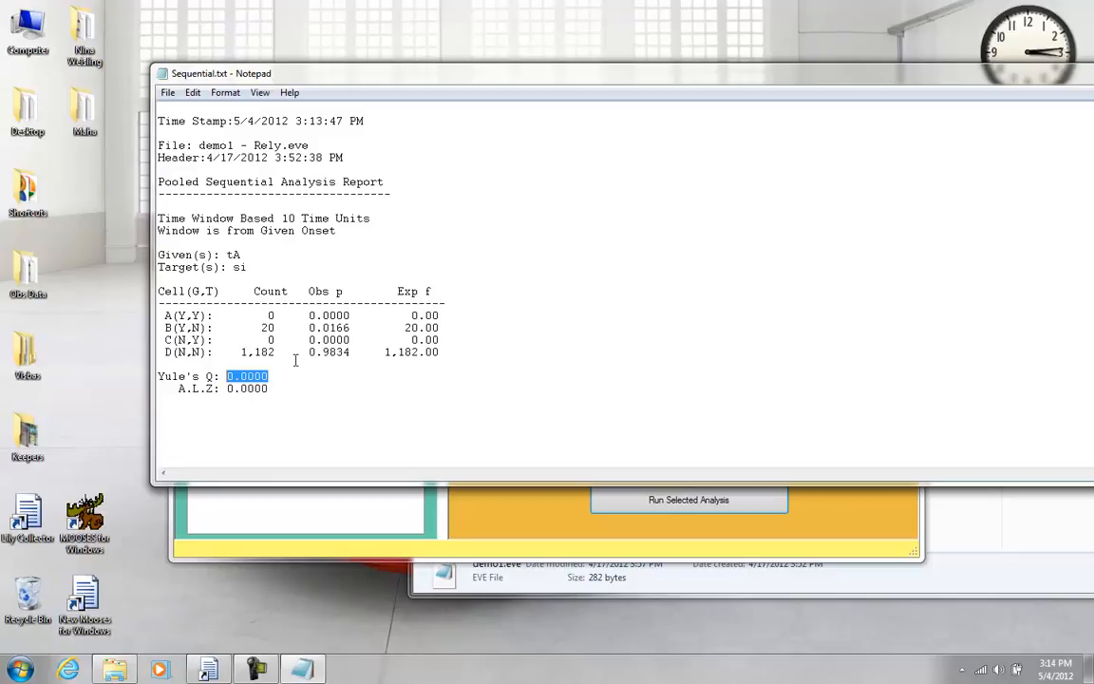
pyautogui.moveTo(532, 76); pyautogui.dragTo(382, 70)
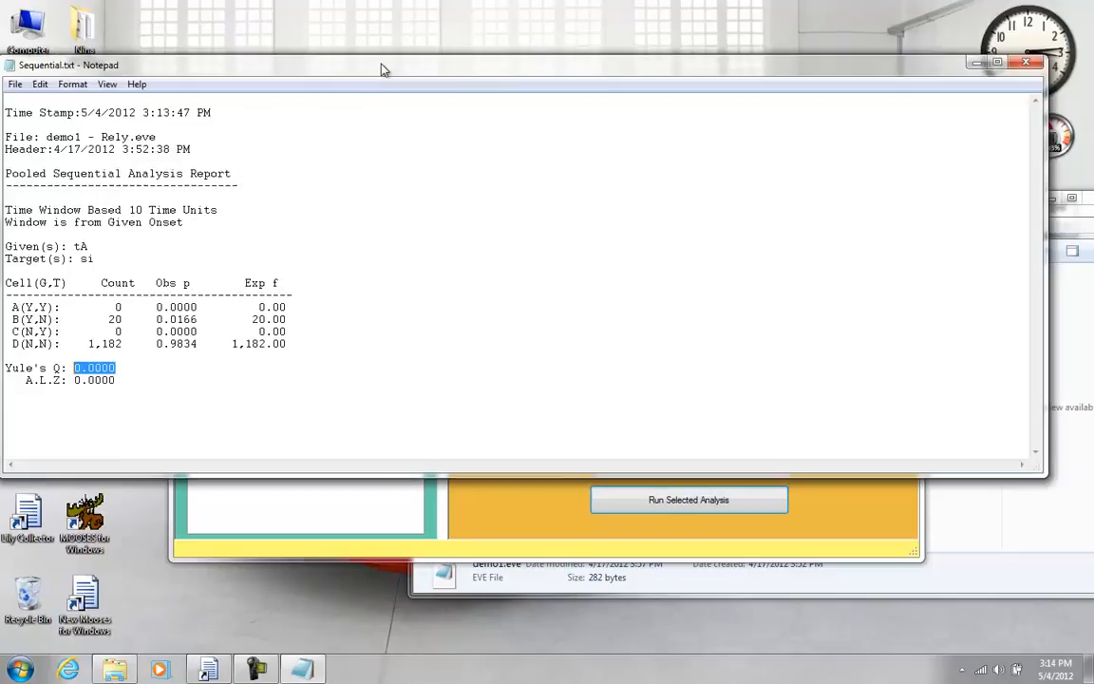
pyautogui.click(1025, 64)
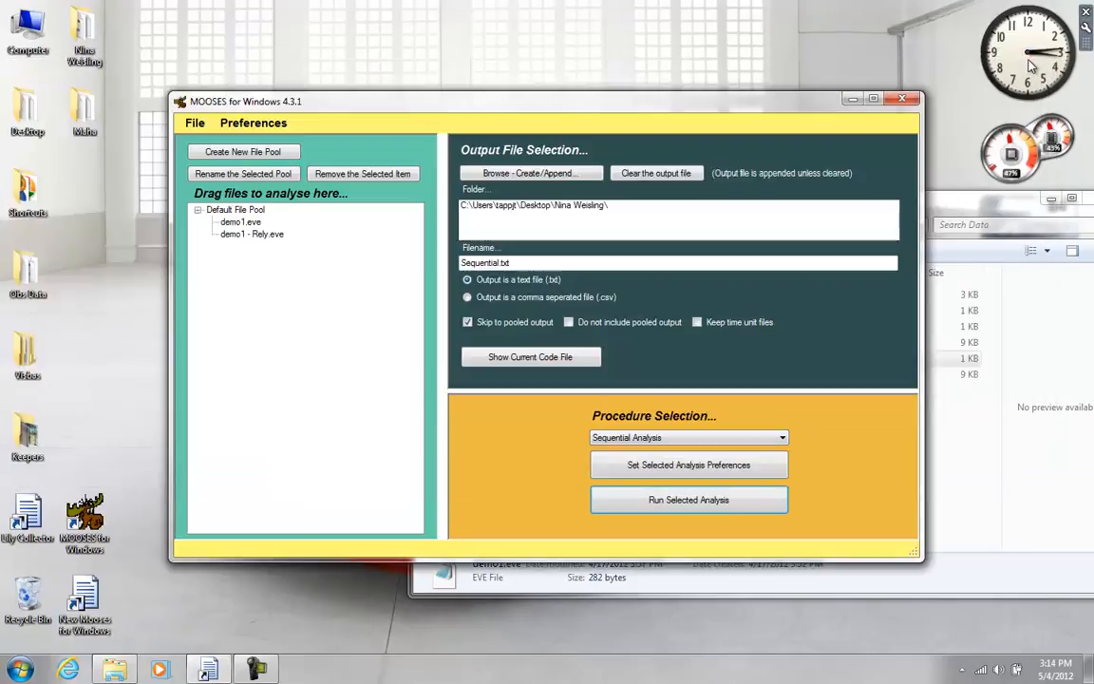
# Run the analysis with comma-separated (.csv) output and check the pooled results with File and Header columns fitted, closing the spreadsheet without saving
pyautogui.click(468, 297)
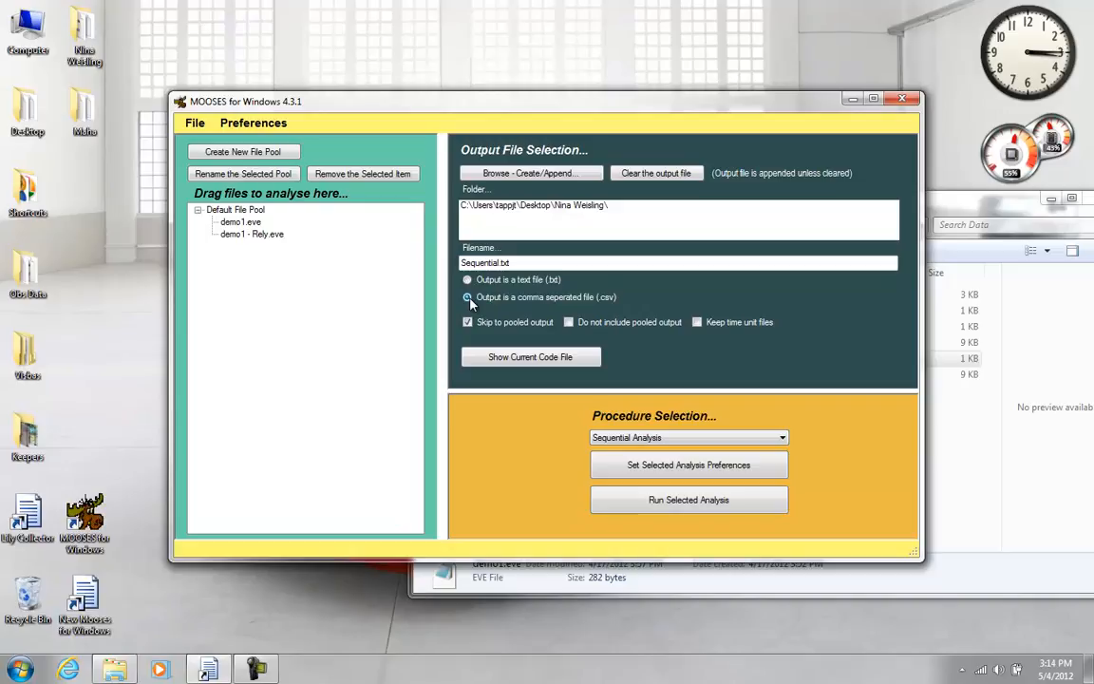
pyautogui.click(684, 507)
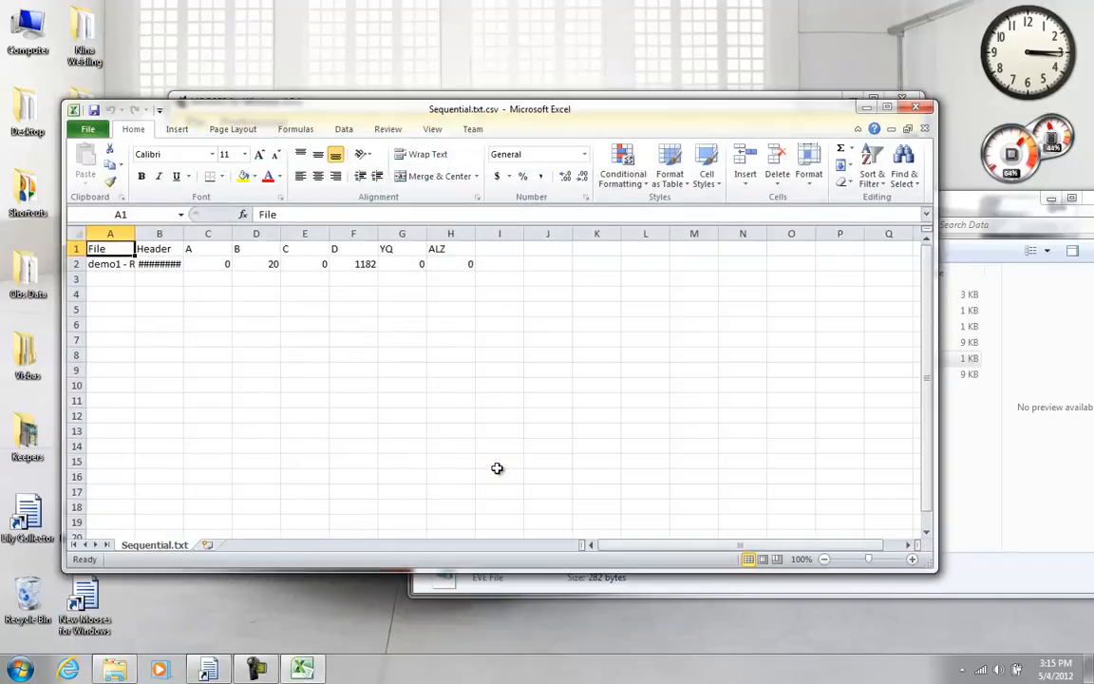
pyautogui.doubleClick(182, 234)
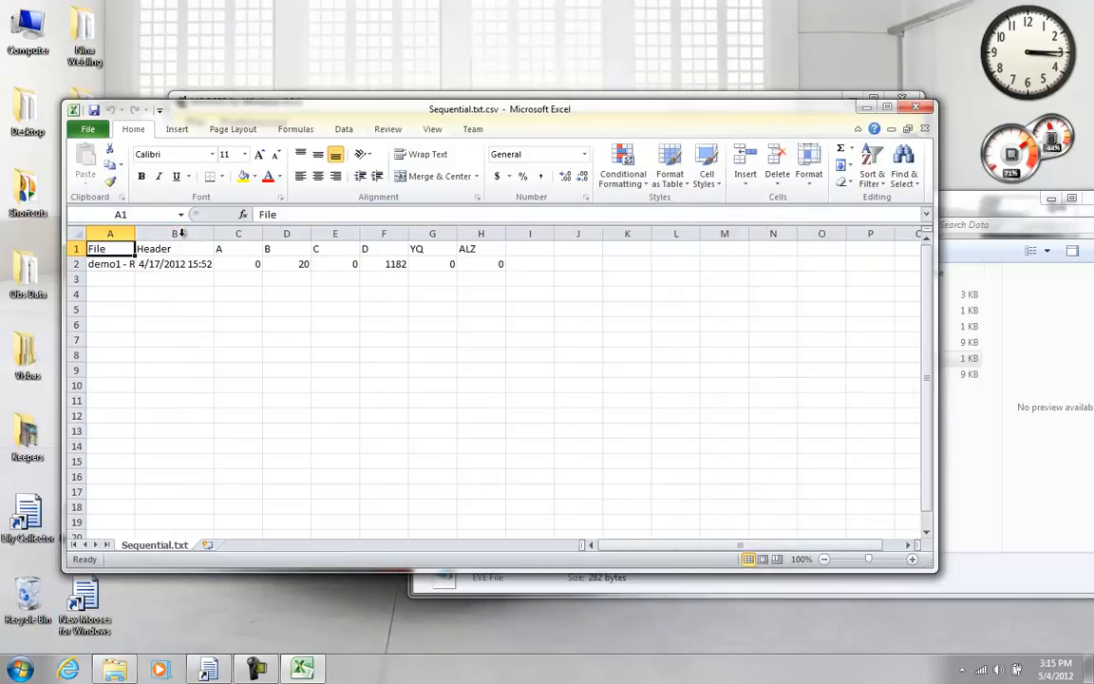
pyautogui.doubleClick(135, 233)
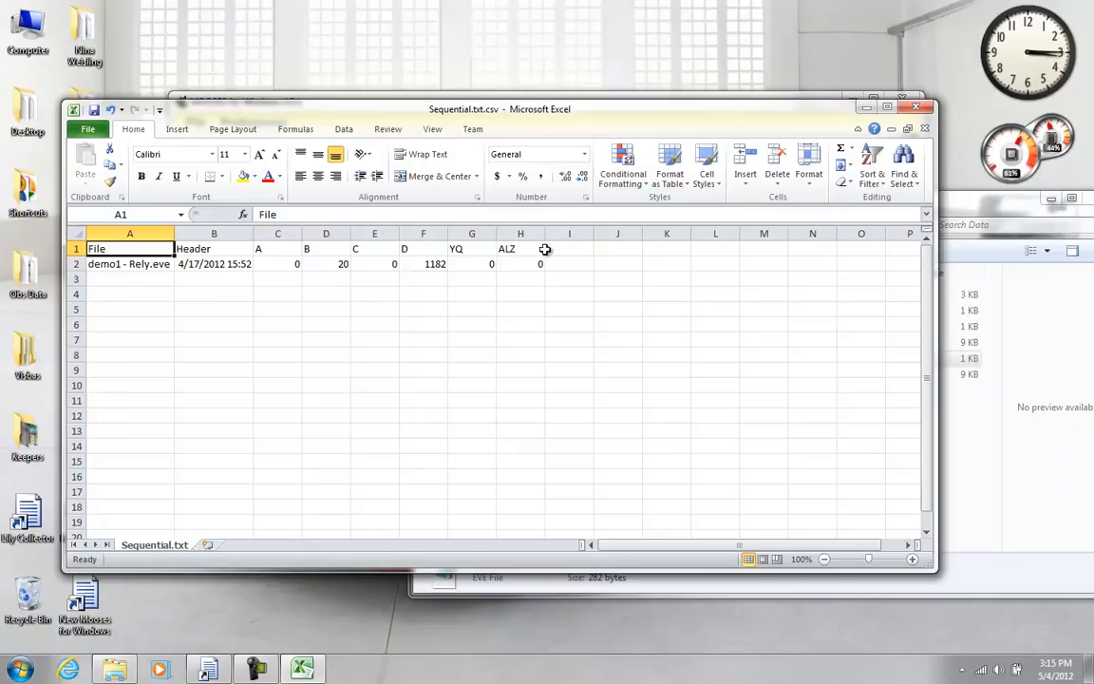
pyautogui.click(915, 107)
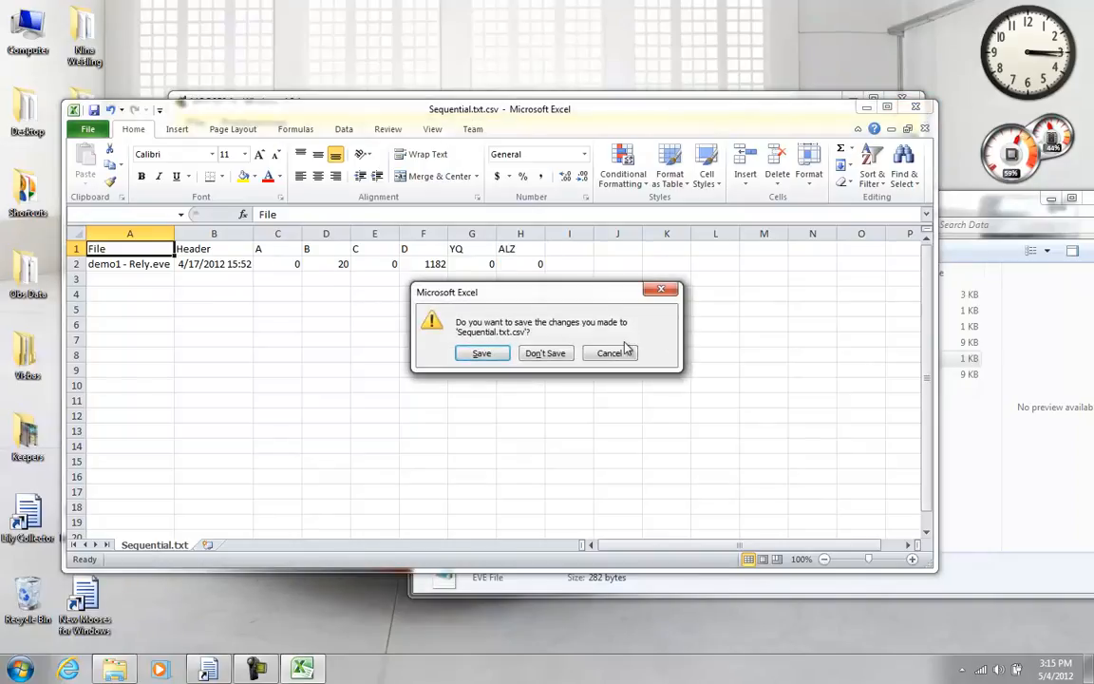
pyautogui.click(556, 354)
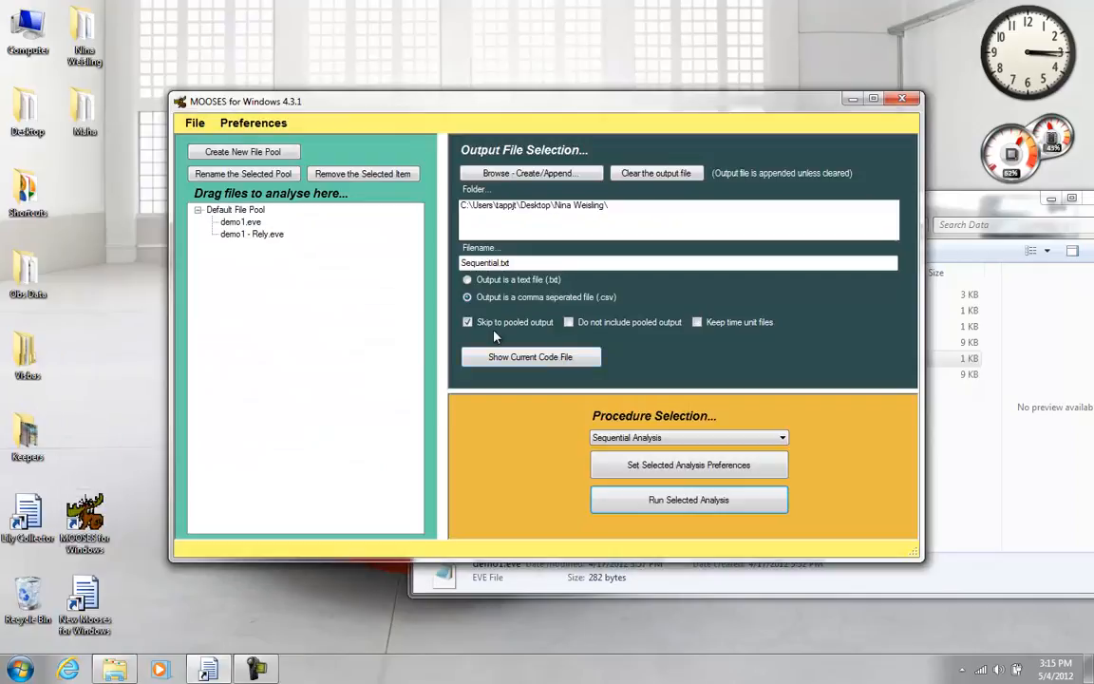
# Disable Skip to pooled output and rerun the sequential analysis to the comma-separated file
pyautogui.click(468, 323)
pyautogui.click(469, 323)
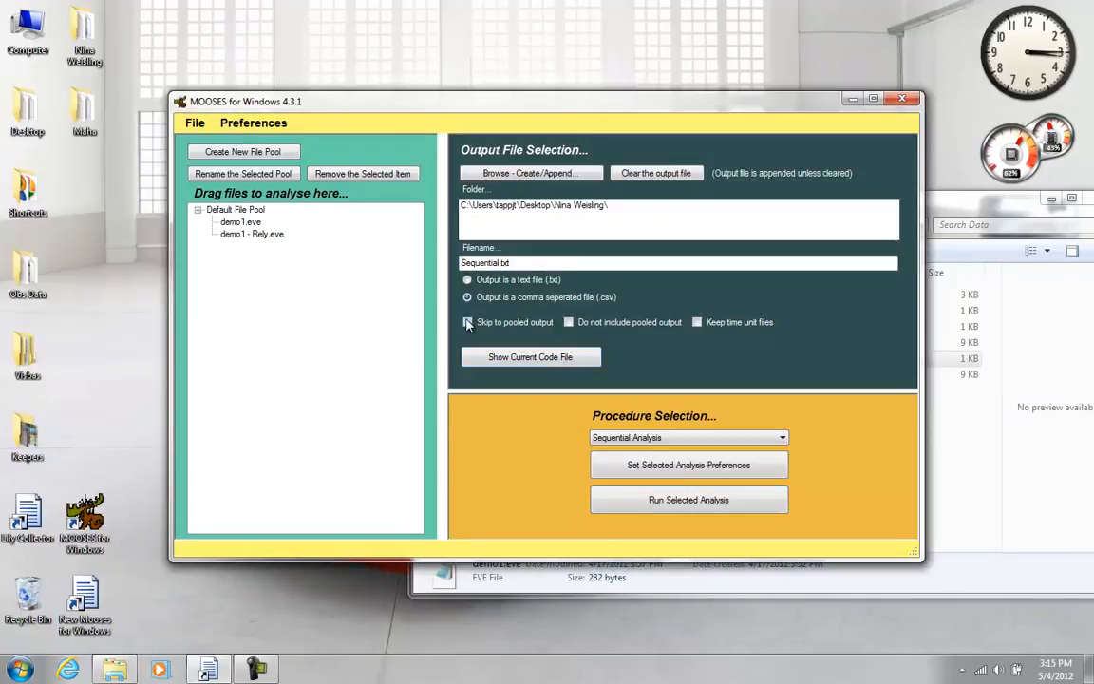
pyautogui.click(468, 323)
pyautogui.click(694, 511)
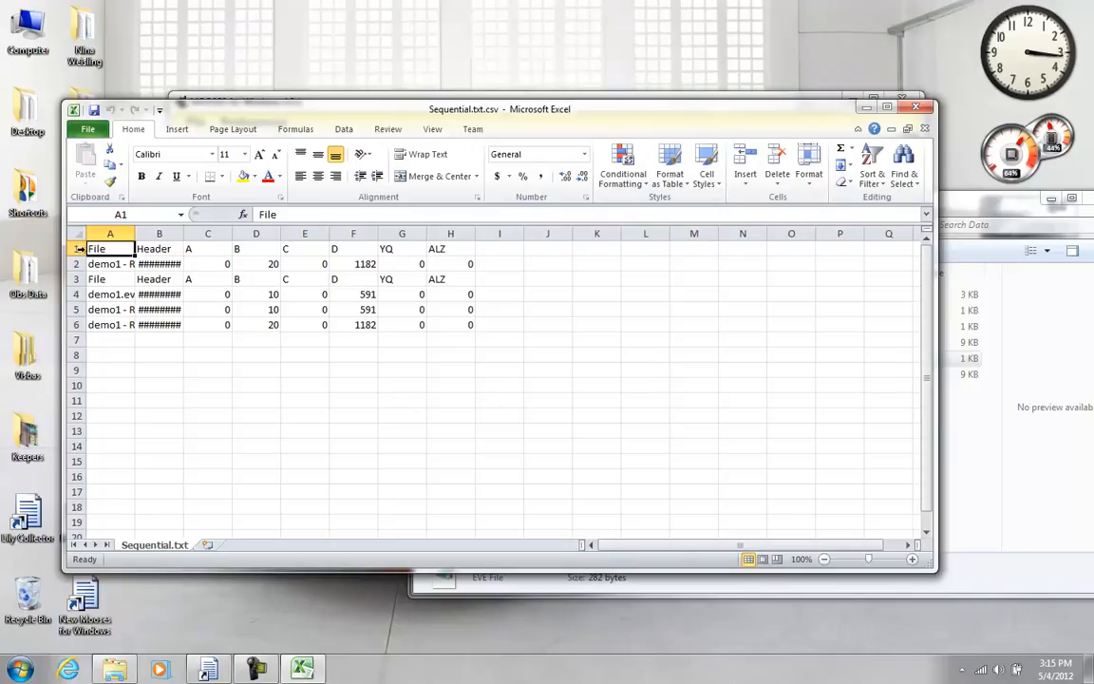
# Widen the File and Header columns of the results spreadsheet and inspect the earlier pooled rows, the individual file rows and the final pooled row
pyautogui.moveTo(78, 249); pyautogui.dragTo(78, 264)
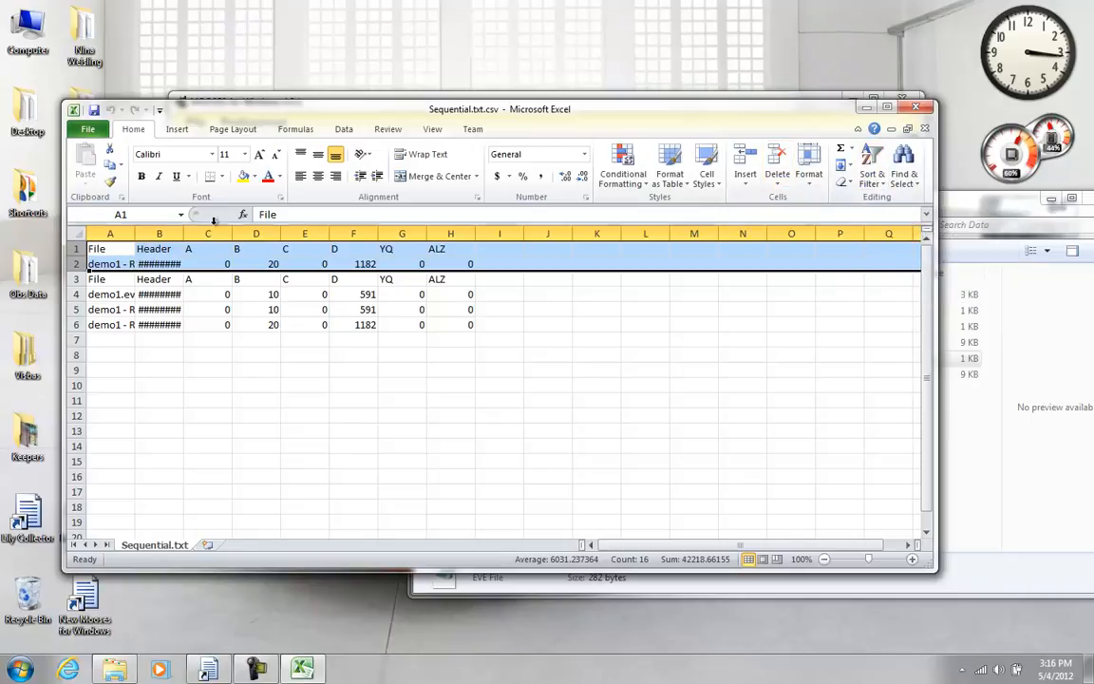
pyautogui.doubleClick(179, 234)
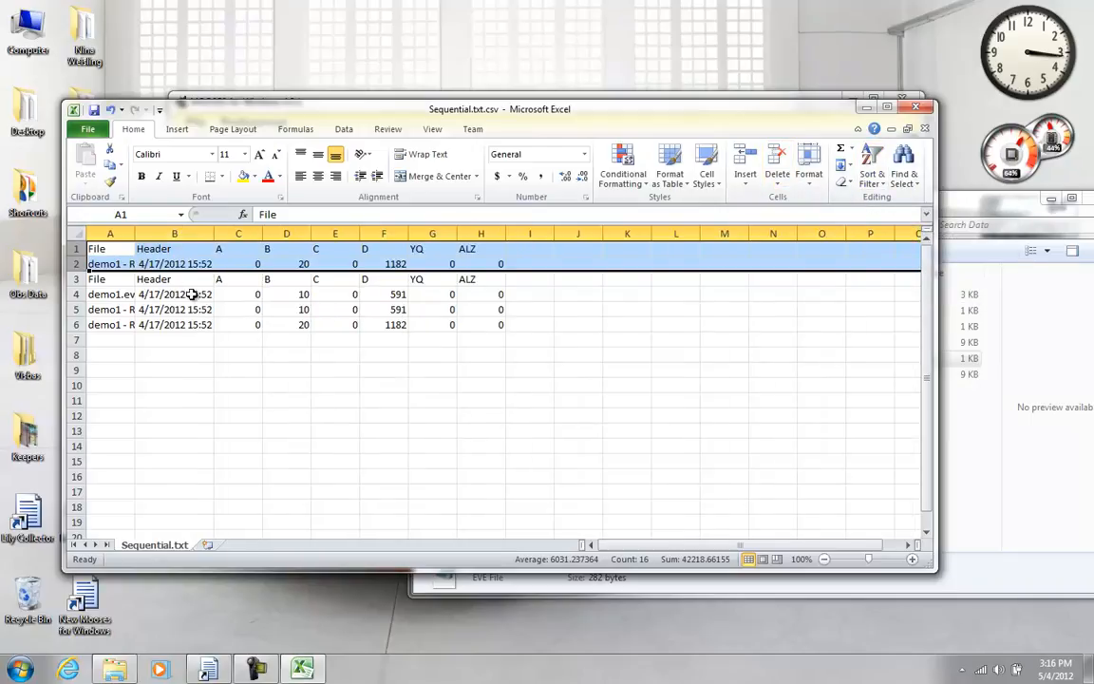
pyautogui.click(139, 295)
pyautogui.click(112, 295)
pyautogui.doubleClick(135, 233)
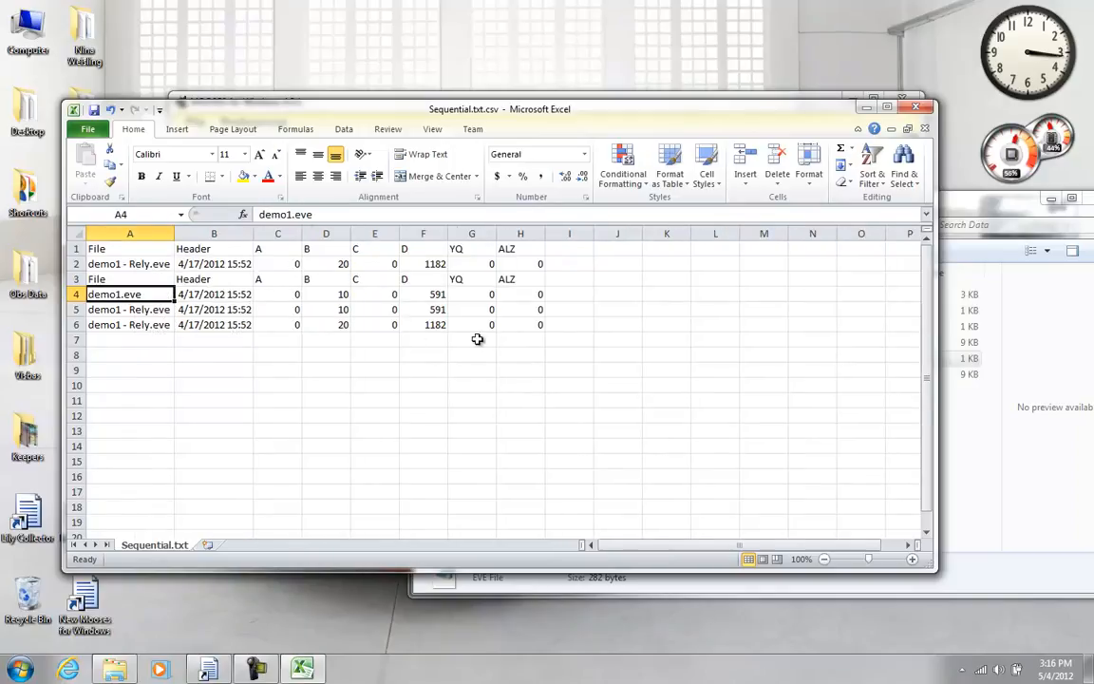
pyautogui.click(195, 325)
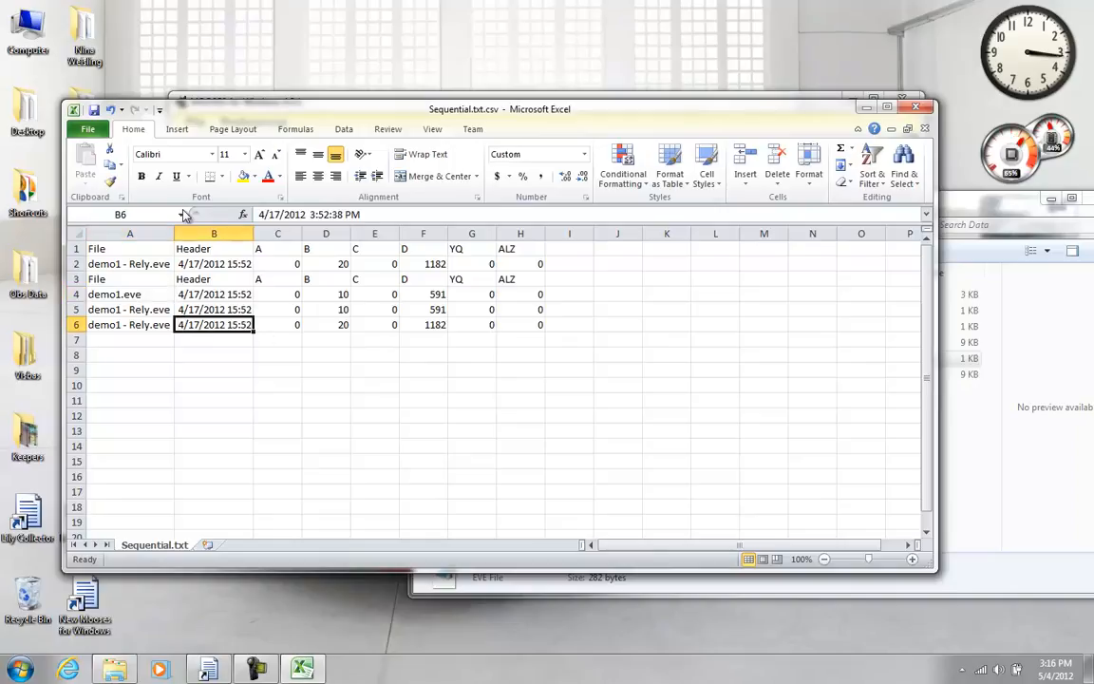
pyautogui.moveTo(170, 232); pyautogui.dragTo(202, 232)
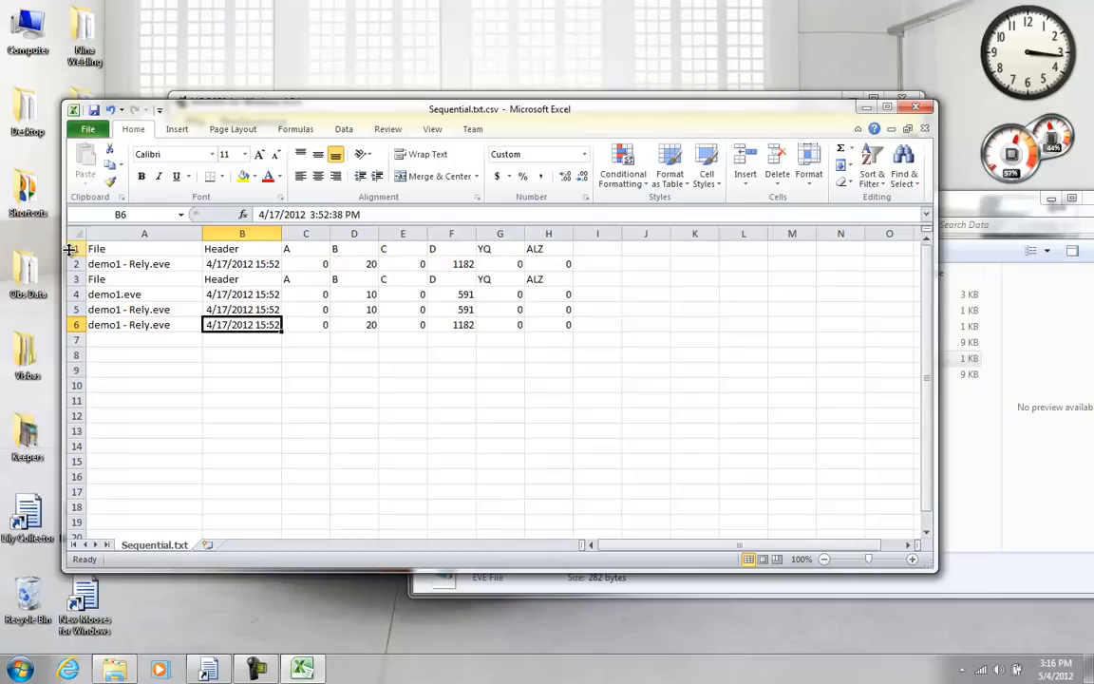
# Delete the first two rows left from the earlier run and close the spreadsheet without saving
pyautogui.moveTo(76, 249); pyautogui.dragTo(75, 267)
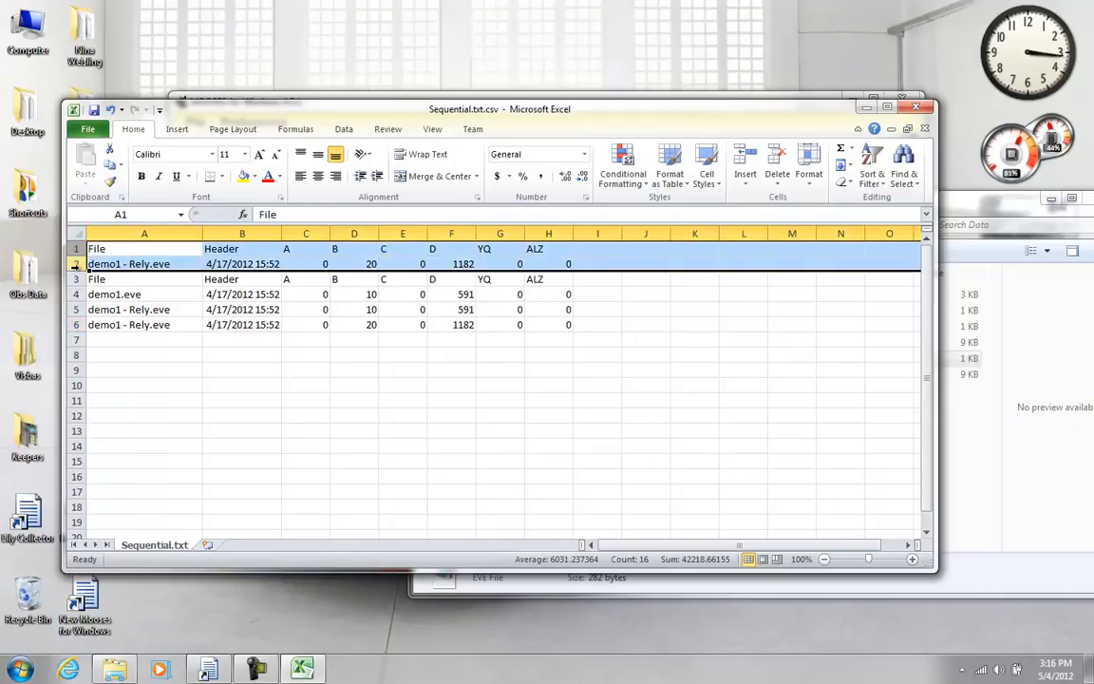
pyautogui.rightClick(76, 264)
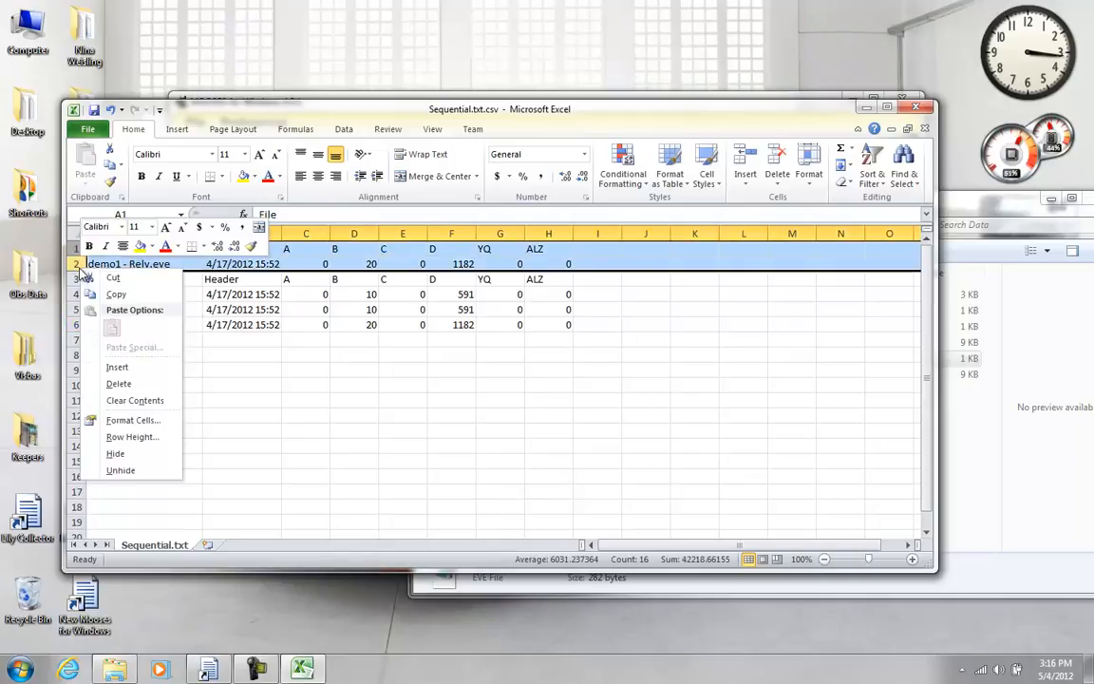
pyautogui.click(133, 385)
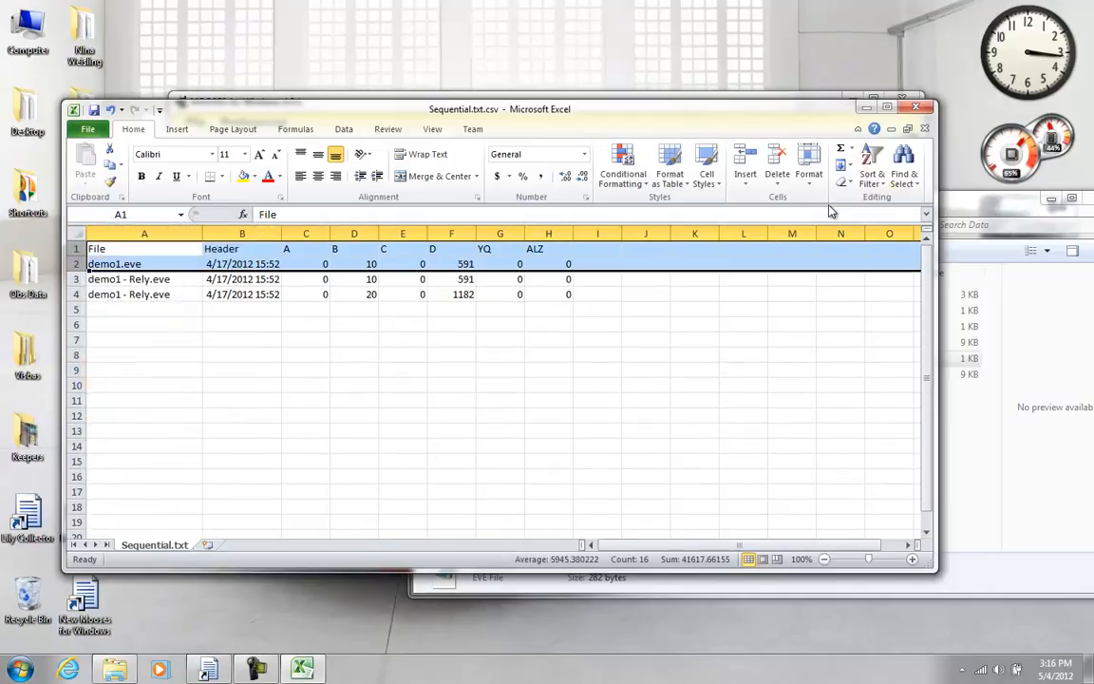
pyautogui.click(922, 110)
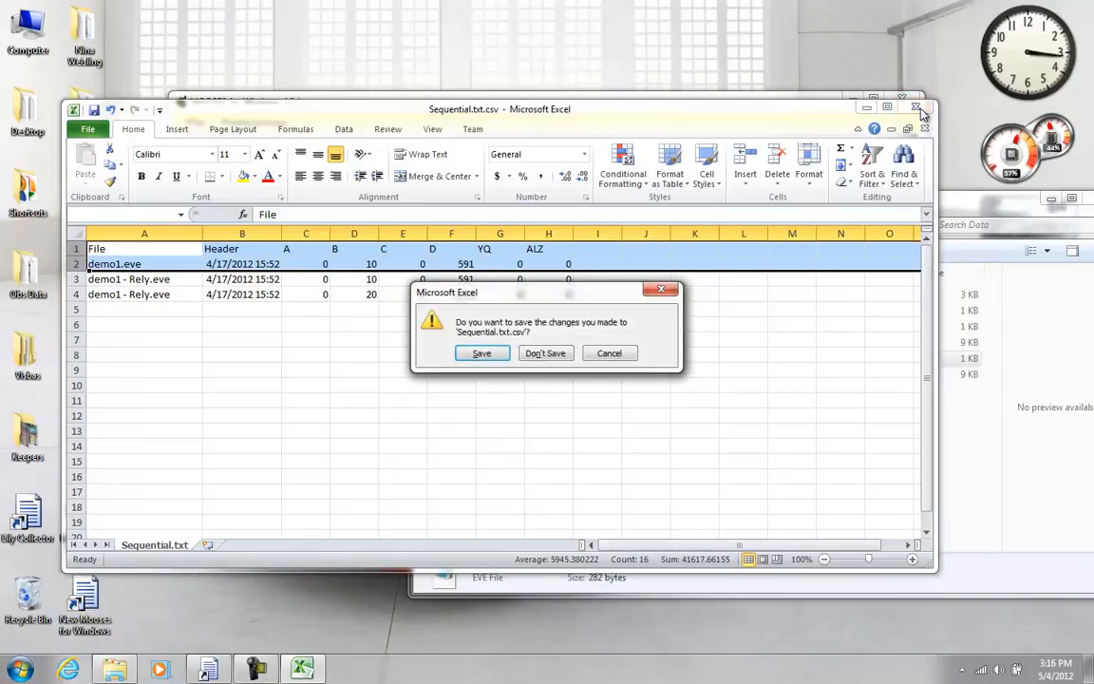
pyautogui.click(536, 356)
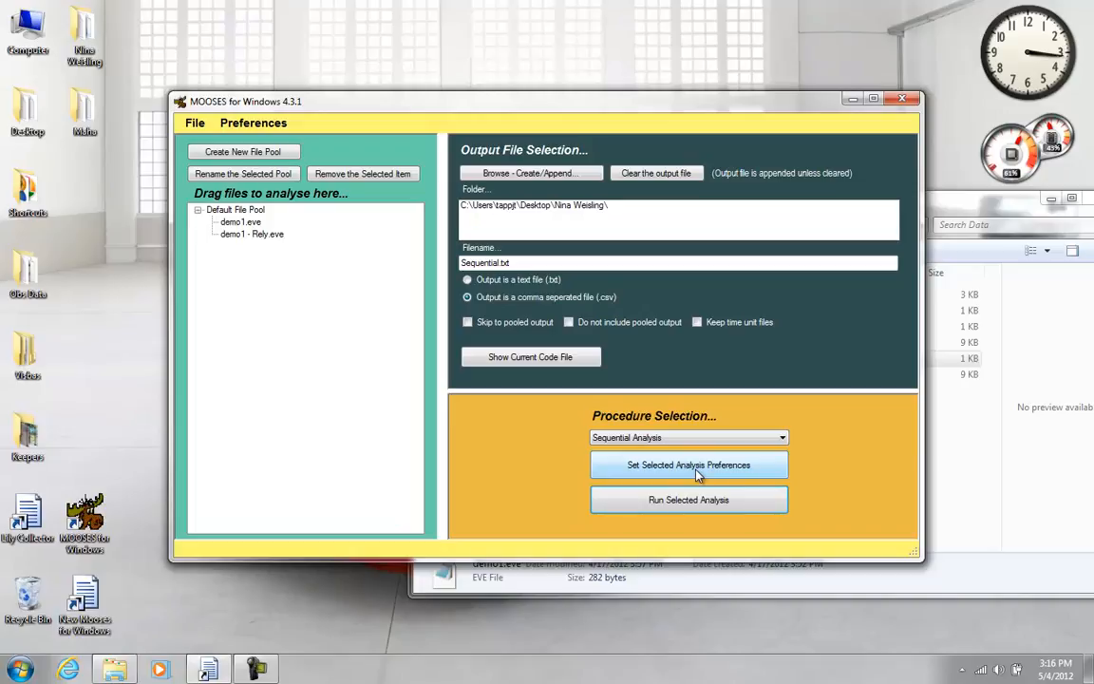
# Review the given codes, target codes and time window options in the sequential analysis preferences and save them
pyautogui.click(617, 464)
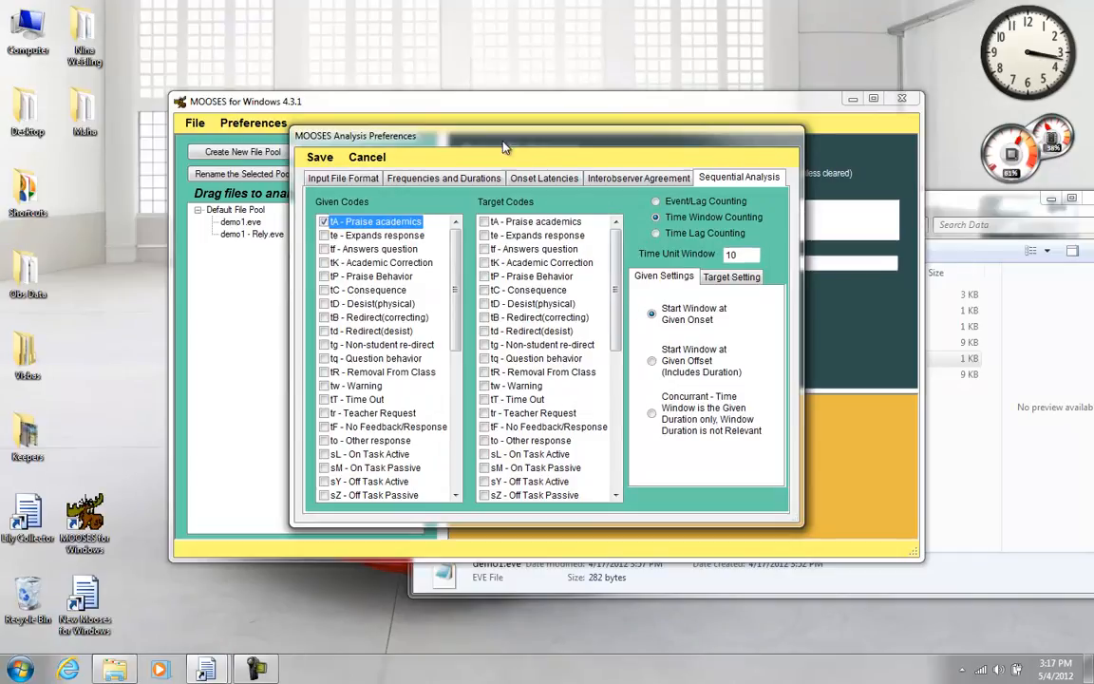
pyautogui.click(308, 156)
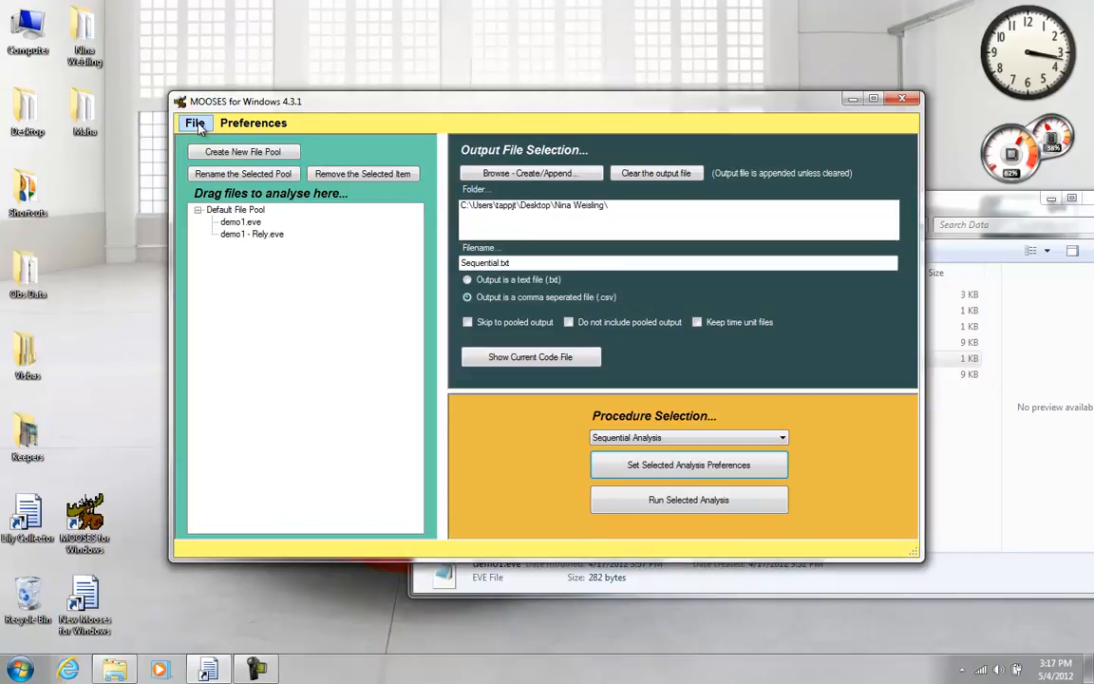
pyautogui.click(269, 673)
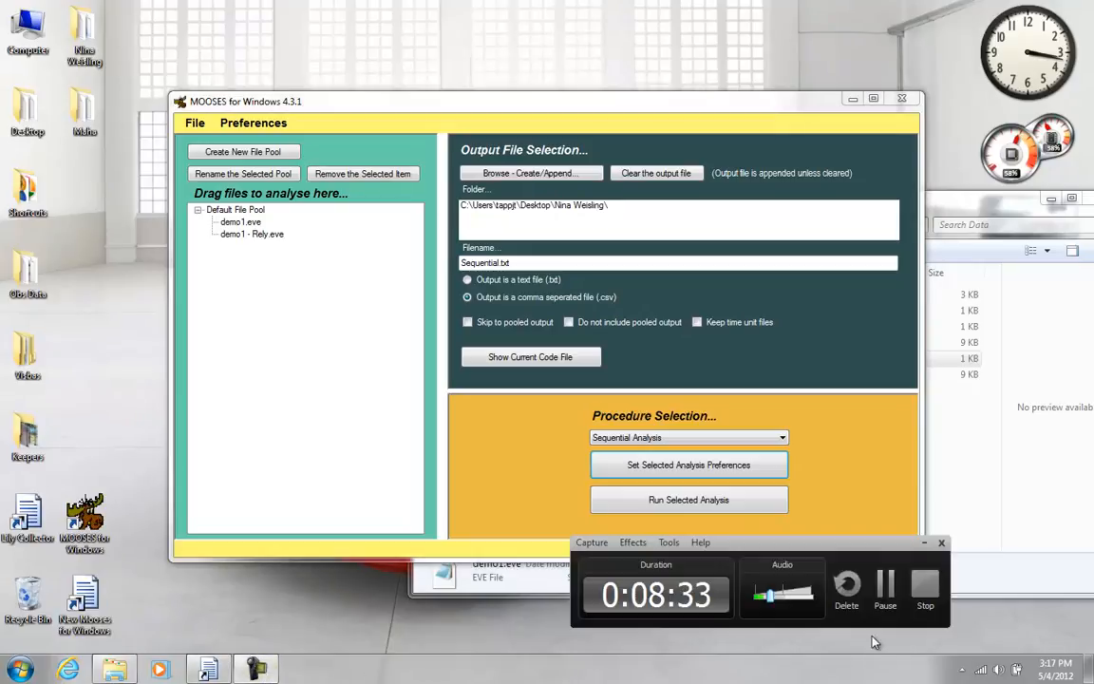